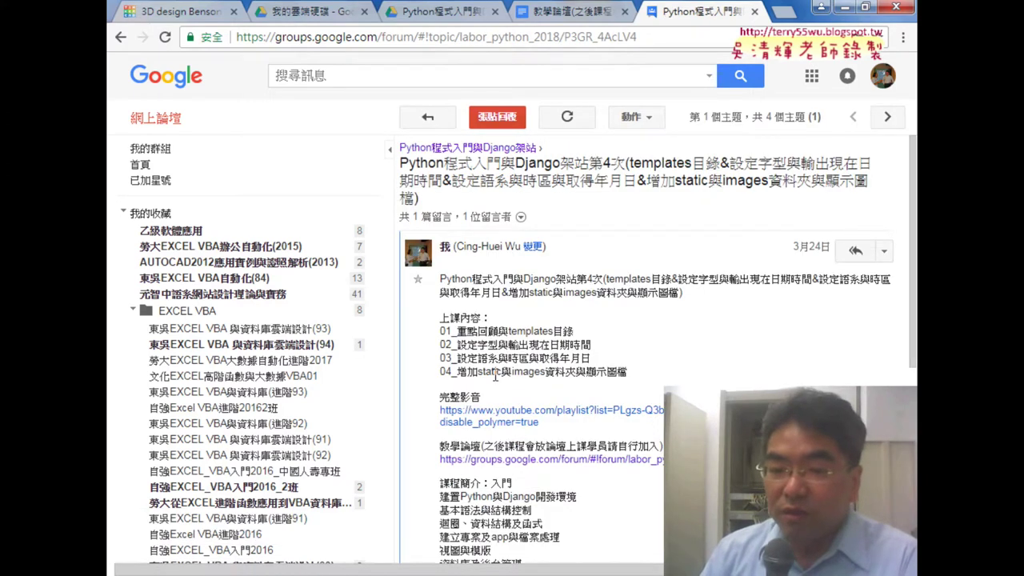
Highlight 'static' in lesson item 04 of the post, then switch to the Google Drive tab
{"action": "left_click_drag", "start_coordinate": [479, 374], "coordinate": [497, 370]}
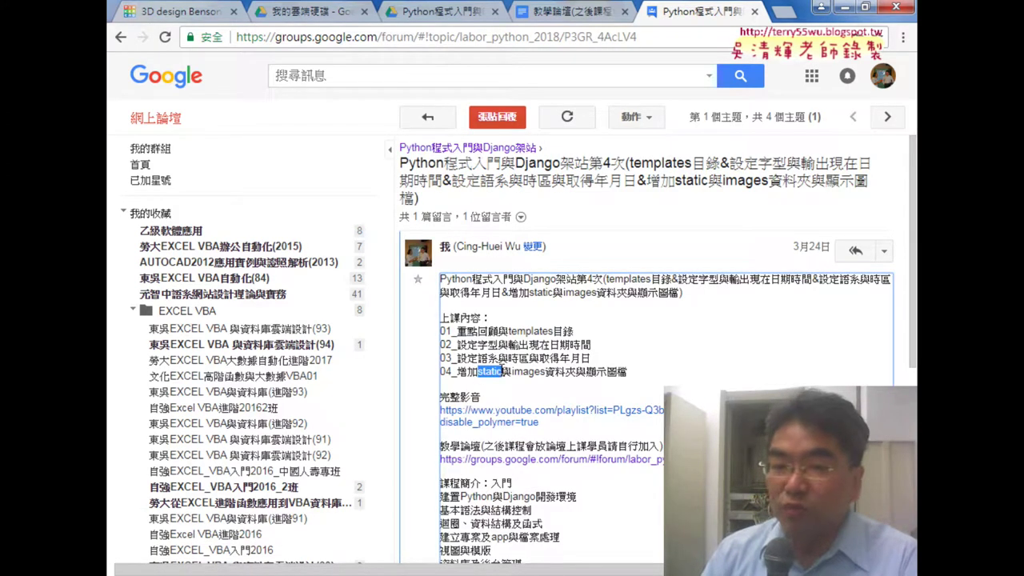
{"action": "left_click", "coordinate": [448, 8]}
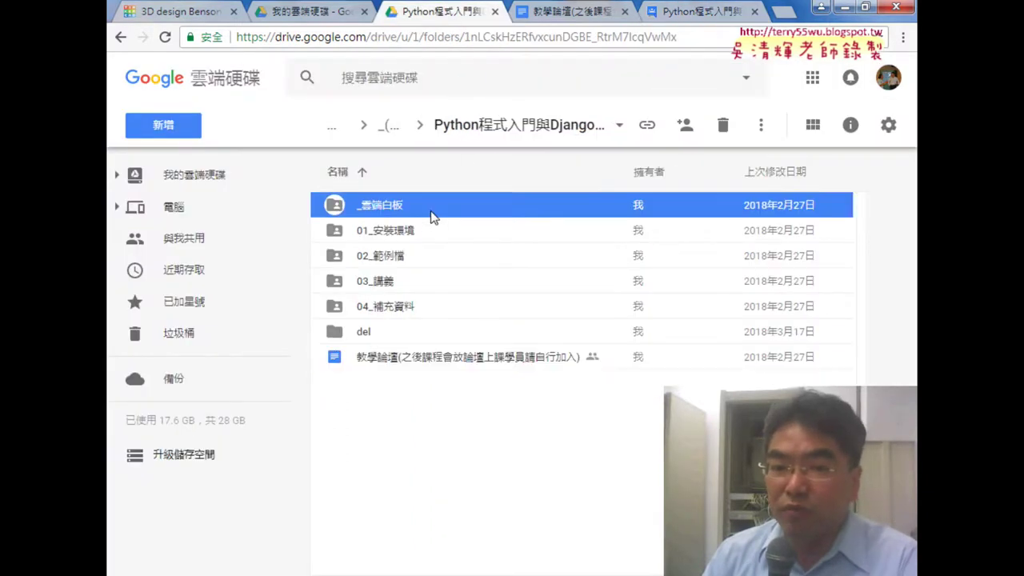
Dismiss the signed-out warning with 重試 and reload the Drive page
{"action": "left_click", "coordinate": [430, 212]}
{"action": "left_click", "coordinate": [600, 350]}
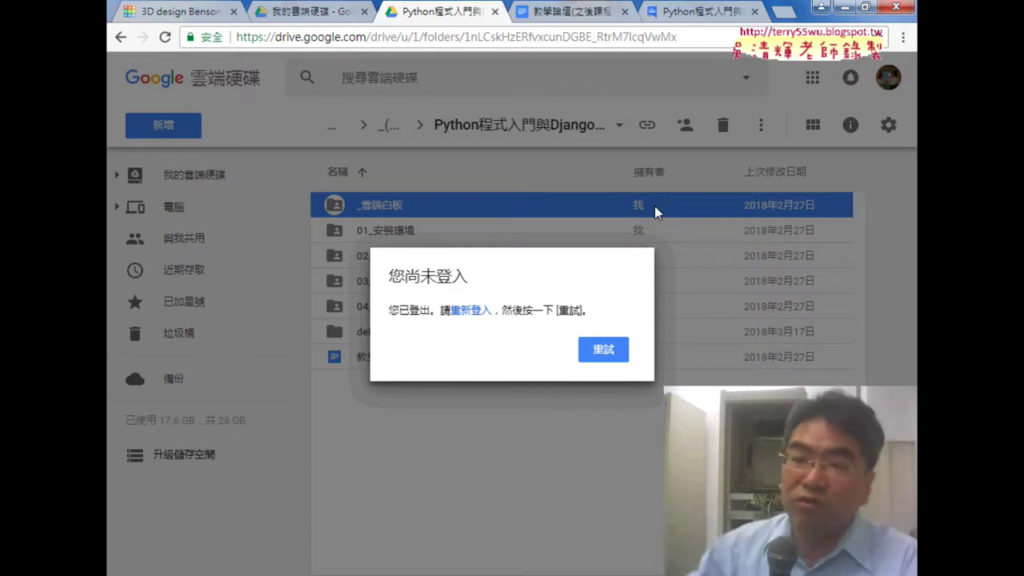
{"action": "left_click", "coordinate": [605, 350]}
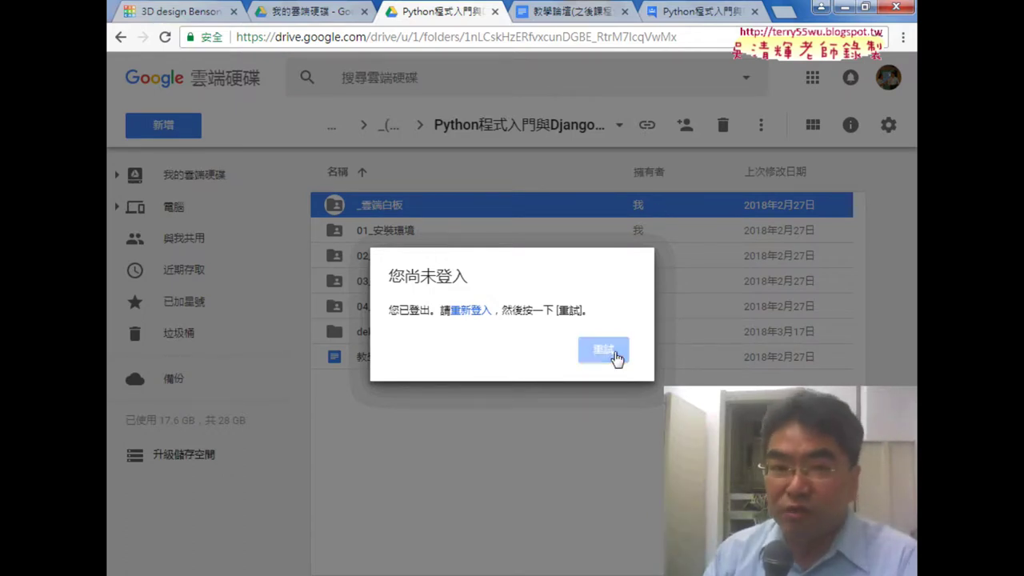
{"action": "left_click", "coordinate": [164, 37]}
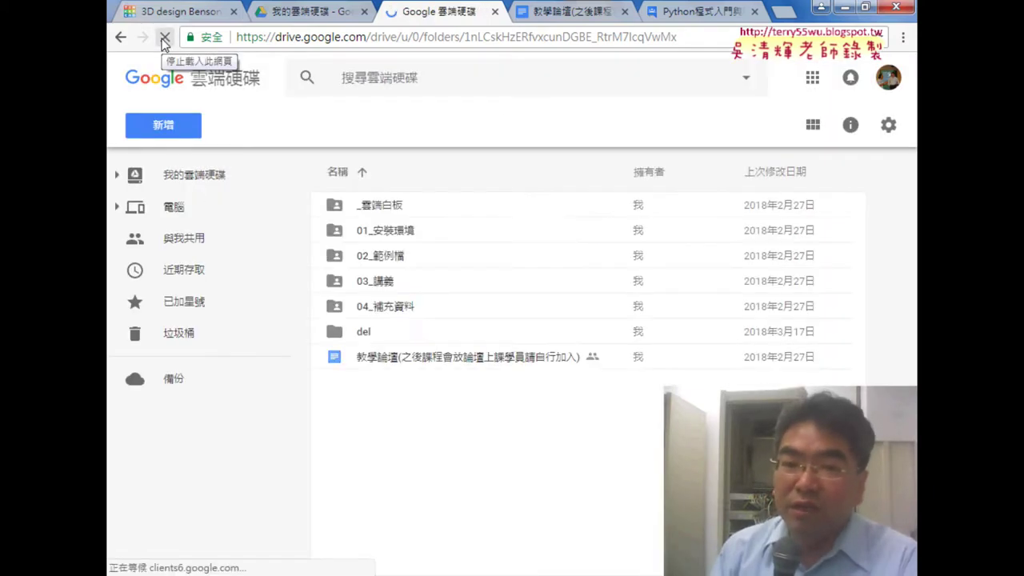
Open the _雲端白板 folder and the 02_2_建立Templates(樣板)與加入圖檔 document
{"action": "double_click", "coordinate": [398, 207]}
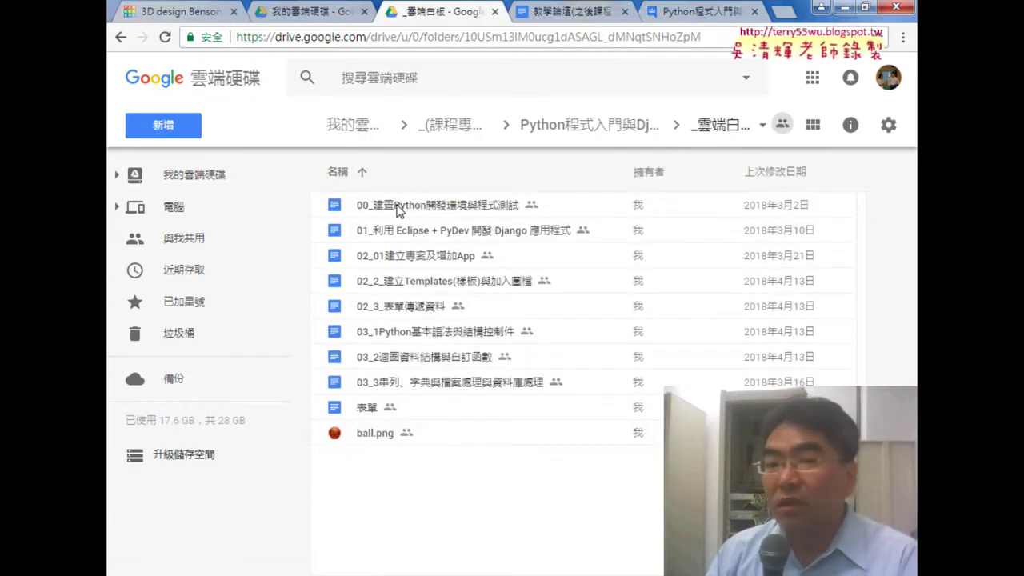
{"action": "left_click", "coordinate": [408, 289]}
{"action": "double_click", "coordinate": [439, 293]}
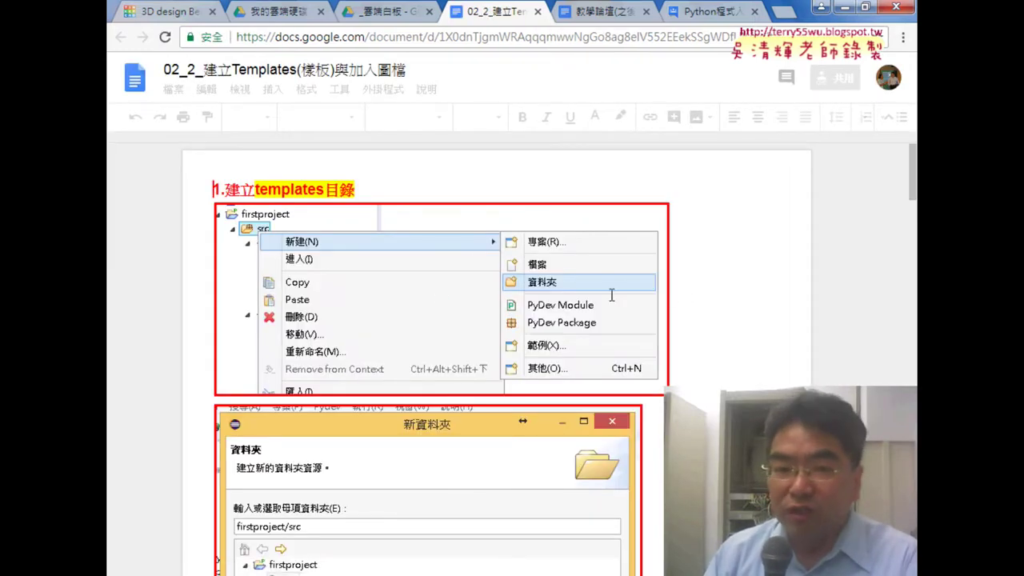
{"action": "scroll", "coordinate": [766, 341], "scroll_direction": "down", "scroll_amount": 1}
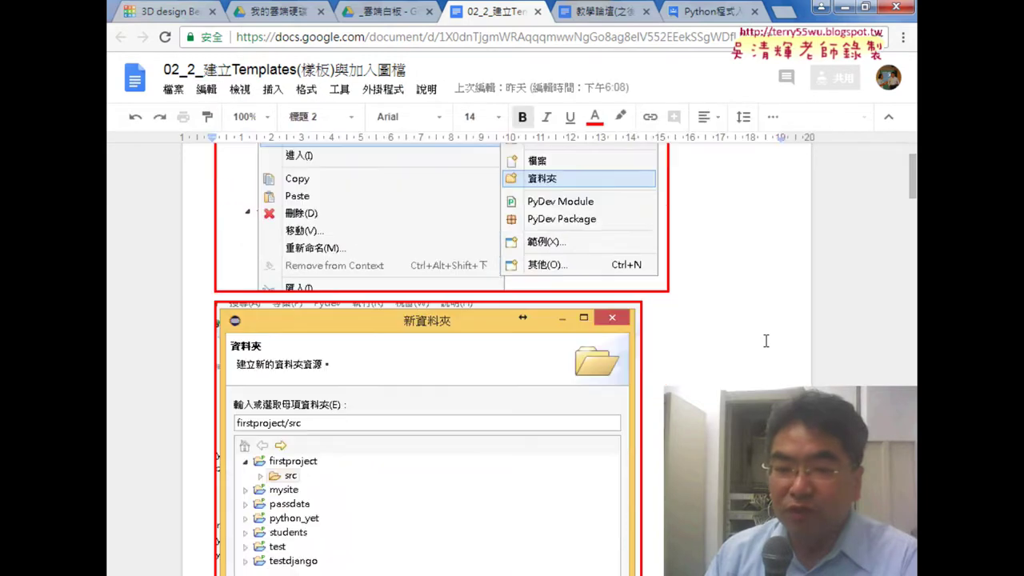
{"action": "scroll", "coordinate": [766, 341], "scroll_direction": "down", "scroll_amount": 2}
{"action": "scroll", "coordinate": [768, 346], "scroll_direction": "down", "scroll_amount": 1}
{"action": "scroll", "coordinate": [760, 343], "scroll_direction": "down", "scroll_amount": 1}
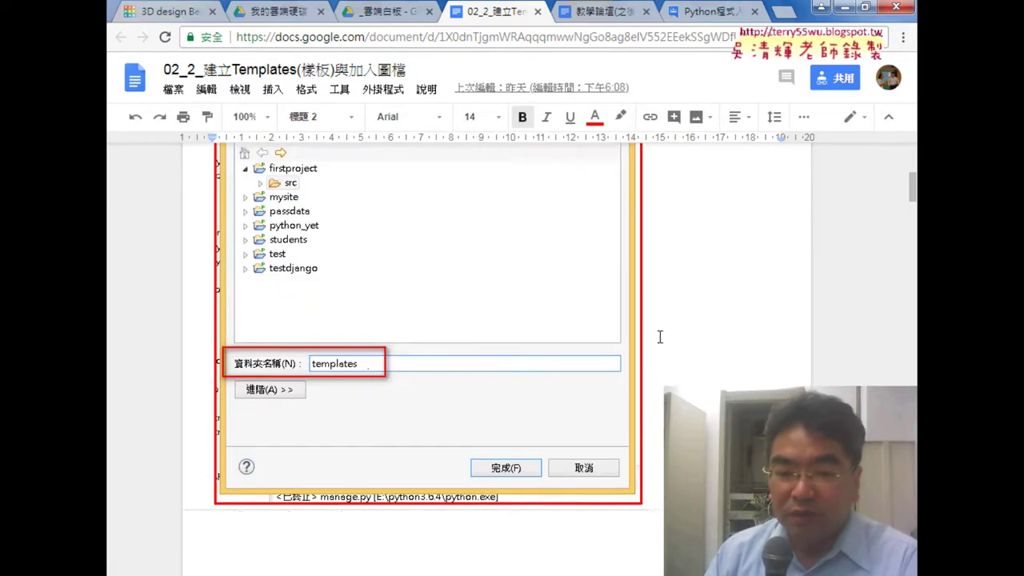
{"action": "scroll", "coordinate": [757, 338], "scroll_direction": "down", "scroll_amount": 2}
{"action": "scroll", "coordinate": [755, 339], "scroll_direction": "down", "scroll_amount": 4}
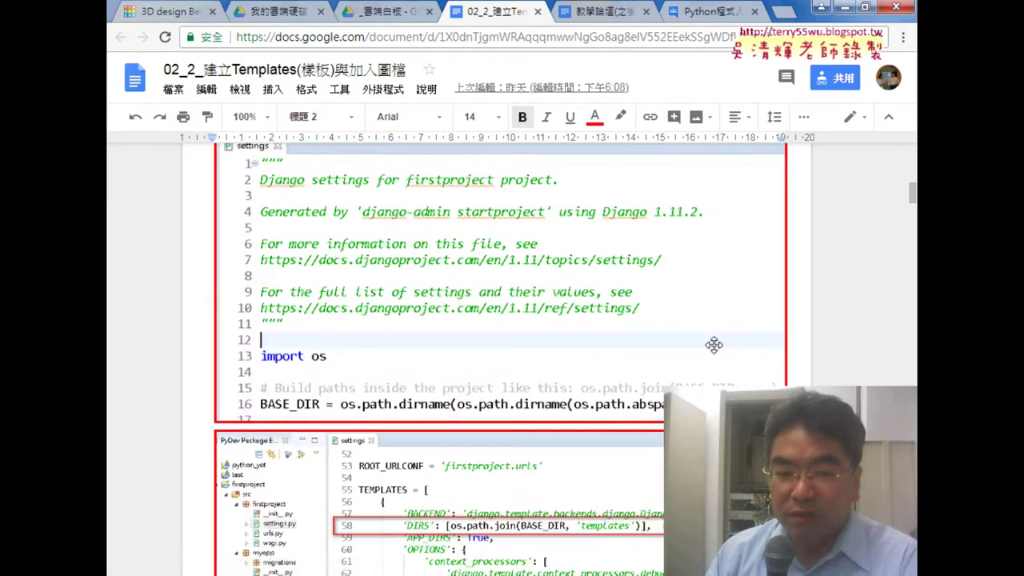
{"action": "scroll", "coordinate": [714, 345], "scroll_direction": "down", "scroll_amount": 2}
{"action": "scroll", "coordinate": [713, 345], "scroll_direction": "down", "scroll_amount": 1}
{"action": "scroll", "coordinate": [714, 344], "scroll_direction": "down", "scroll_amount": 1}
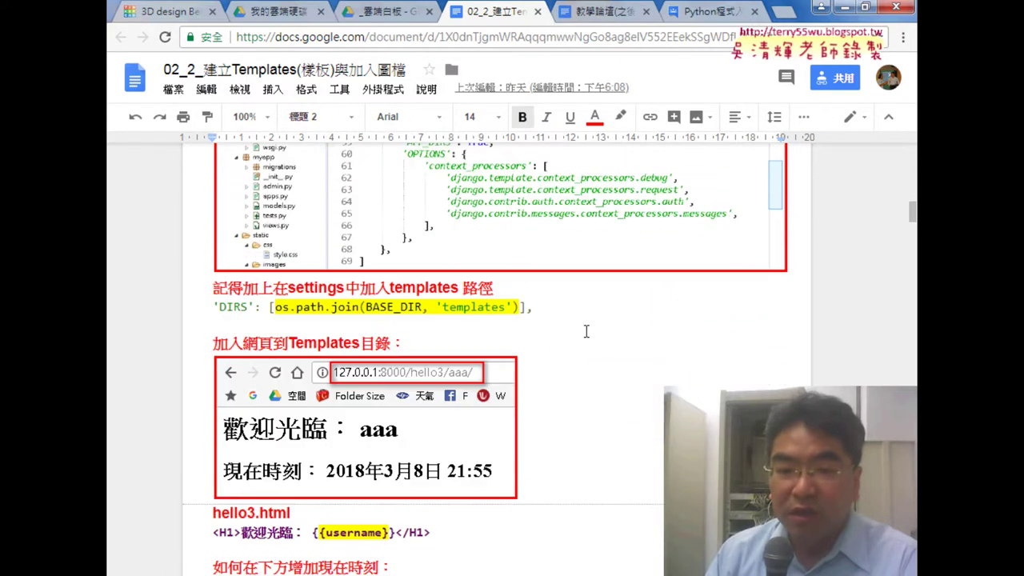
{"action": "scroll", "coordinate": [528, 330], "scroll_direction": "down", "scroll_amount": 1}
{"action": "scroll", "coordinate": [608, 325], "scroll_direction": "down", "scroll_amount": 2}
{"action": "scroll", "coordinate": [608, 325], "scroll_direction": "down", "scroll_amount": 2}
{"action": "scroll", "coordinate": [608, 325], "scroll_direction": "down", "scroll_amount": 2}
{"action": "scroll", "coordinate": [610, 327], "scroll_direction": "down", "scroll_amount": 3}
{"action": "scroll", "coordinate": [610, 327], "scroll_direction": "down", "scroll_amount": 2}
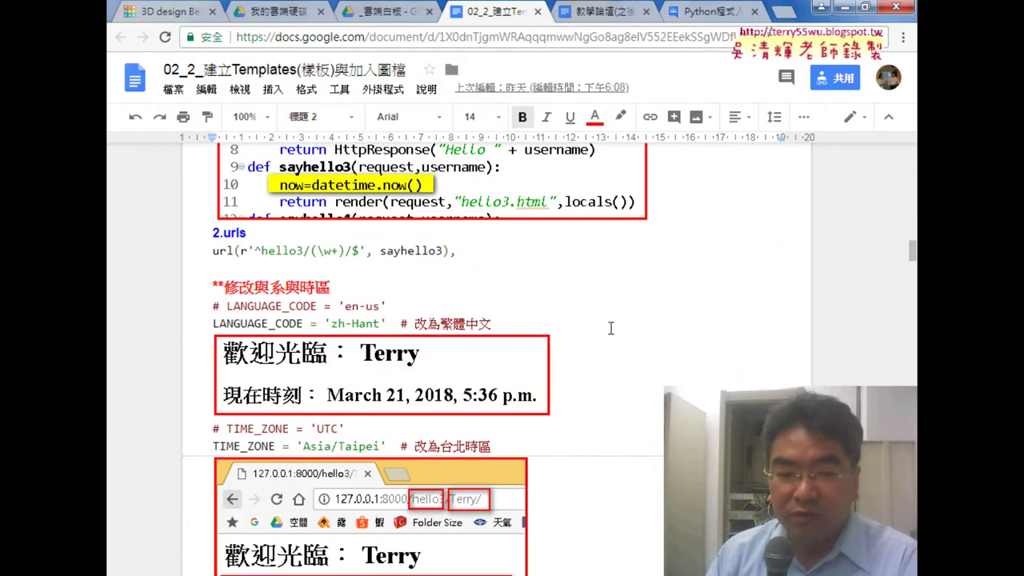
{"action": "scroll", "coordinate": [610, 328], "scroll_direction": "down", "scroll_amount": 2}
{"action": "scroll", "coordinate": [611, 328], "scroll_direction": "down", "scroll_amount": 2}
{"action": "scroll", "coordinate": [611, 328], "scroll_direction": "down", "scroll_amount": 3}
{"action": "scroll", "coordinate": [611, 328], "scroll_direction": "down", "scroll_amount": 2}
{"action": "scroll", "coordinate": [611, 328], "scroll_direction": "down", "scroll_amount": 2}
{"action": "scroll", "coordinate": [611, 328], "scroll_direction": "down", "scroll_amount": 3}
{"action": "scroll", "coordinate": [611, 328], "scroll_direction": "down", "scroll_amount": 3}
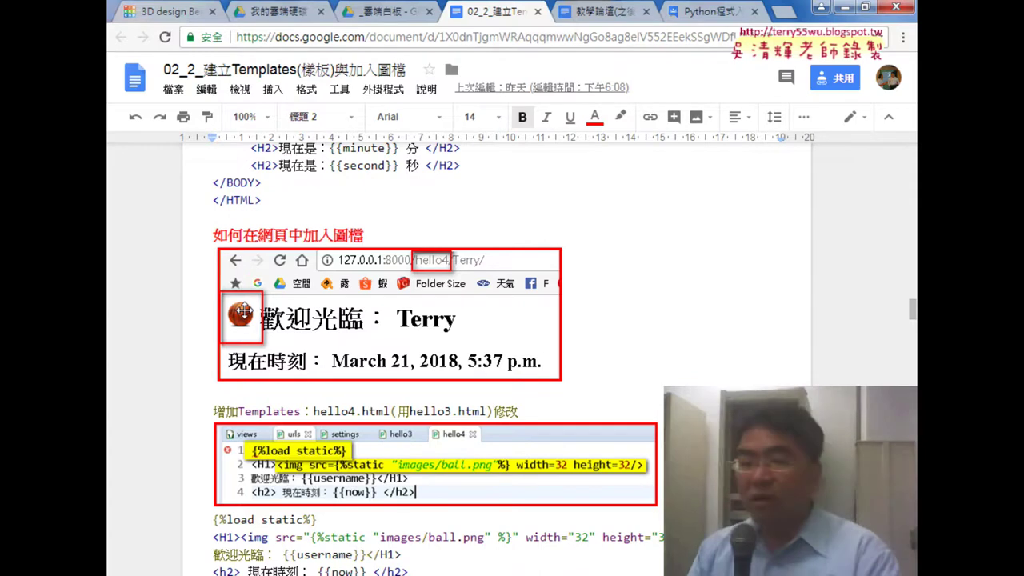
{"action": "scroll", "coordinate": [439, 330], "scroll_direction": "down", "scroll_amount": 3}
{"action": "scroll", "coordinate": [439, 330], "scroll_direction": "down", "scroll_amount": 2}
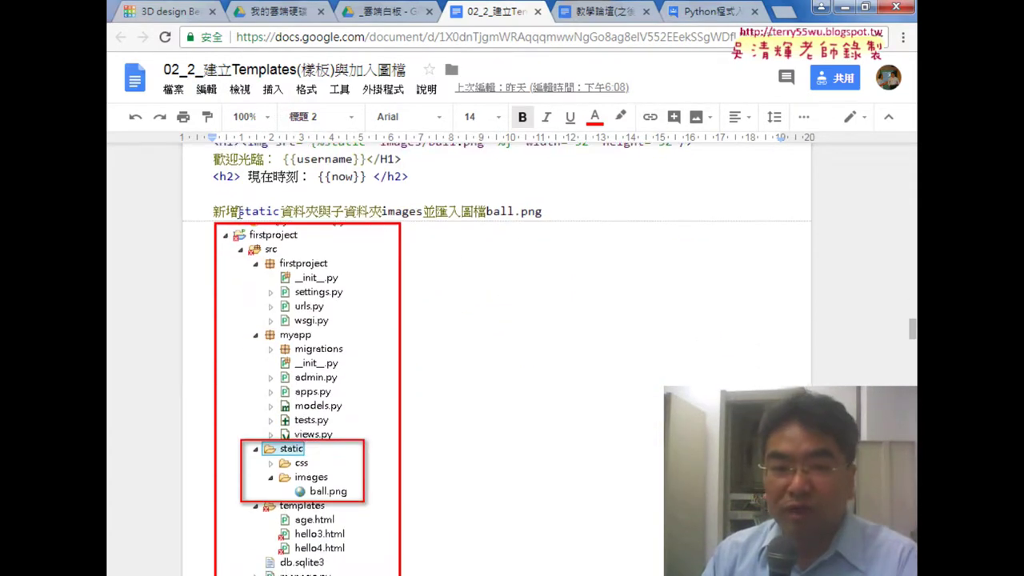
{"action": "left_click_drag", "start_coordinate": [238, 211], "coordinate": [281, 211]}
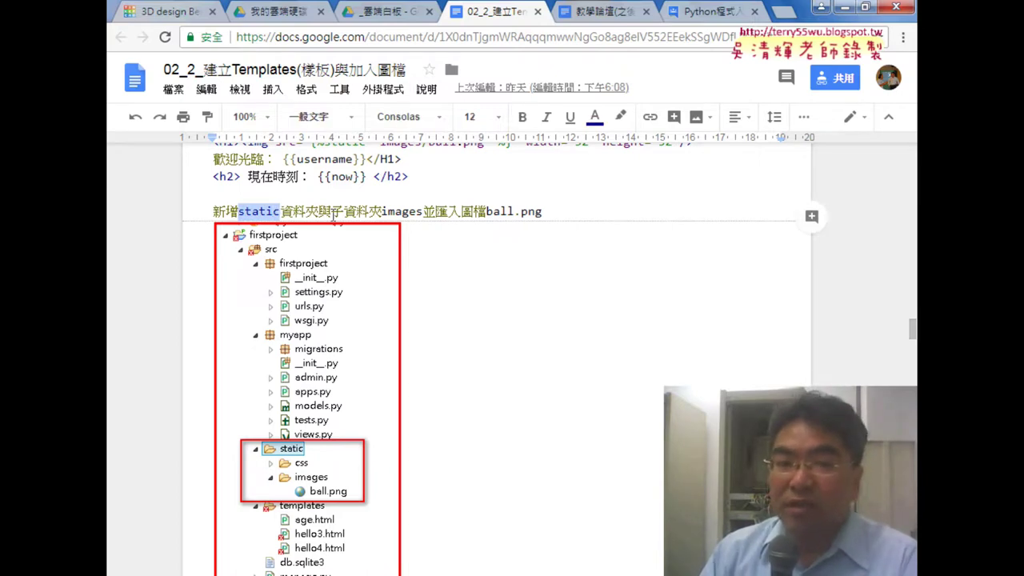
{"action": "left_click_drag", "start_coordinate": [383, 211], "coordinate": [424, 211]}
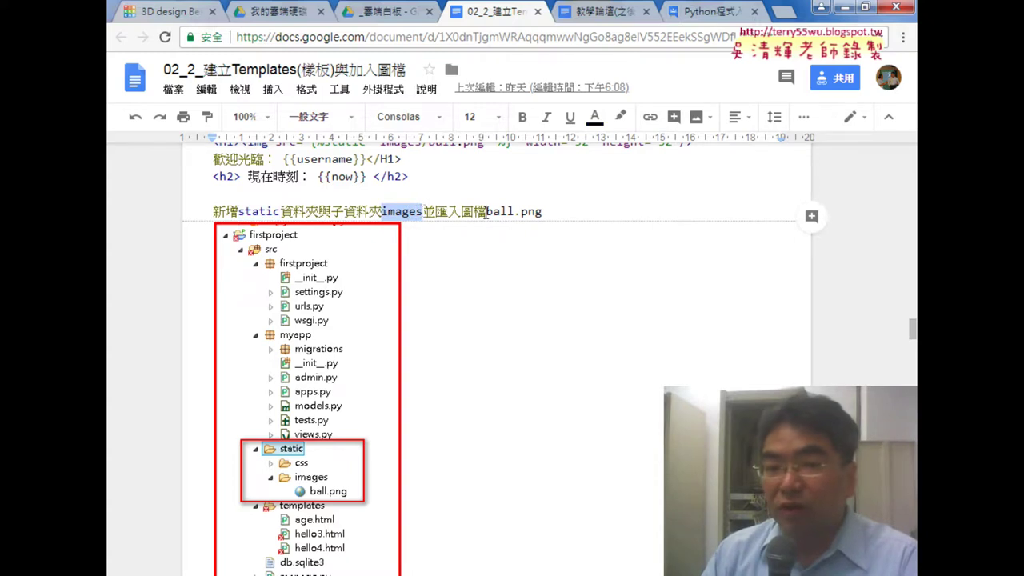
{"action": "left_click_drag", "start_coordinate": [486, 212], "coordinate": [521, 211]}
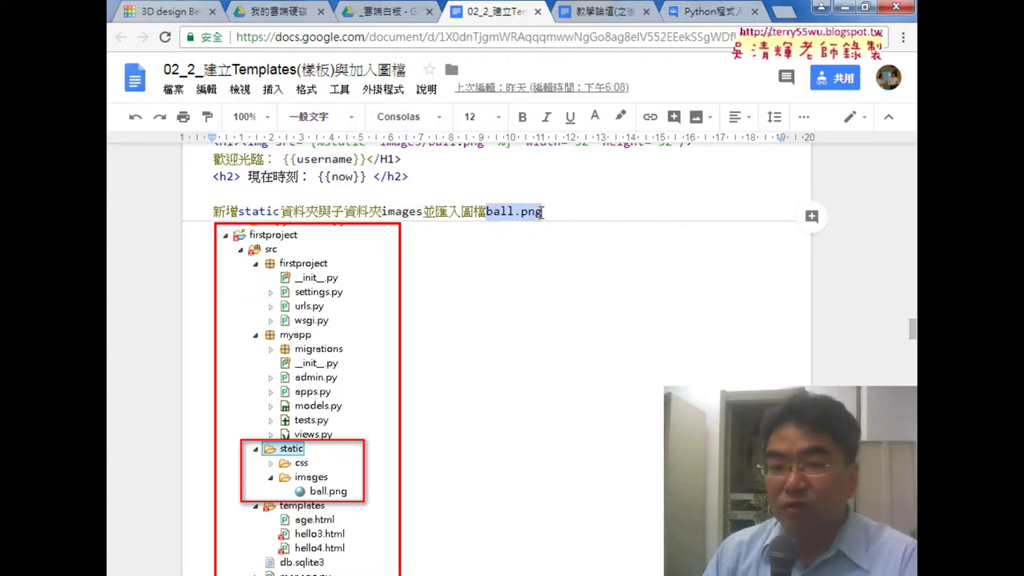
{"action": "scroll", "coordinate": [400, 320], "scroll_direction": "up", "scroll_amount": 3}
{"action": "scroll", "coordinate": [245, 330], "scroll_direction": "up", "scroll_amount": 2}
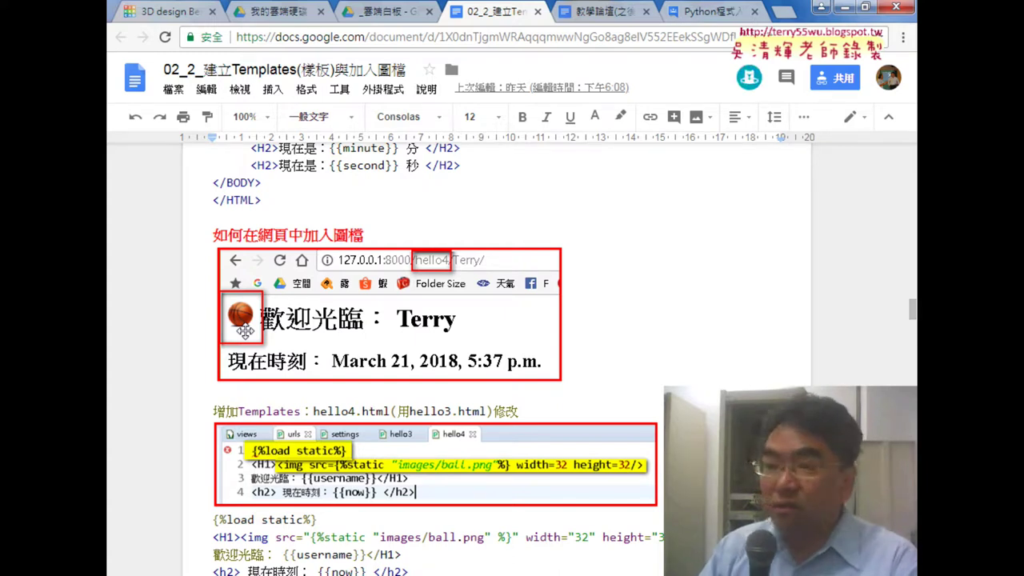
{"action": "scroll", "coordinate": [482, 364], "scroll_direction": "down", "scroll_amount": 1}
Scroll down to the STATICFILES_DIRS line in the notes and select it
{"action": "scroll", "coordinate": [484, 361], "scroll_direction": "down", "scroll_amount": 4}
{"action": "scroll", "coordinate": [485, 360], "scroll_direction": "down", "scroll_amount": 3}
{"action": "scroll", "coordinate": [416, 349], "scroll_direction": "down", "scroll_amount": 3}
{"action": "scroll", "coordinate": [328, 337], "scroll_direction": "down", "scroll_amount": 1}
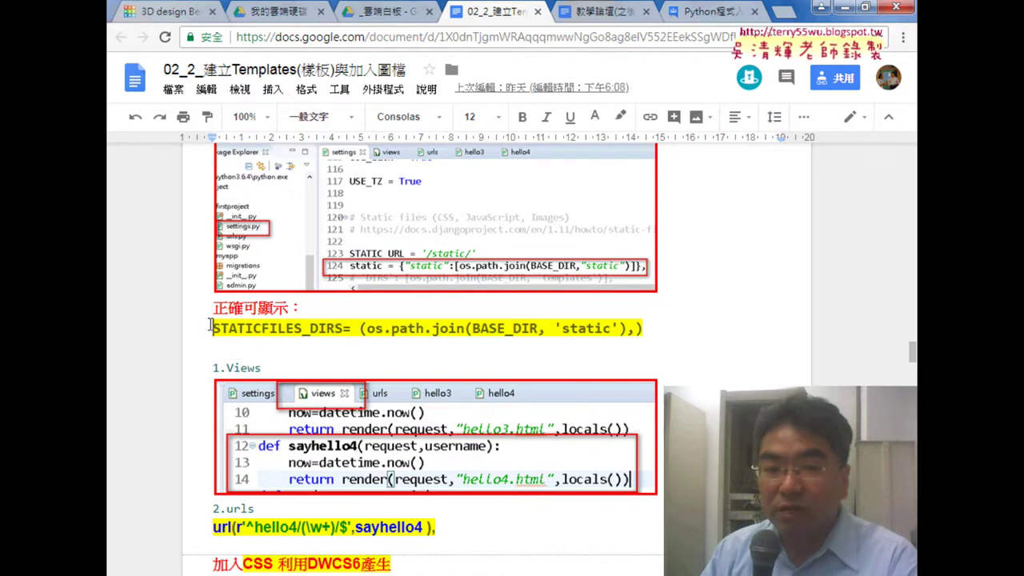
{"action": "left_click_drag", "start_coordinate": [210, 326], "coordinate": [645, 323]}
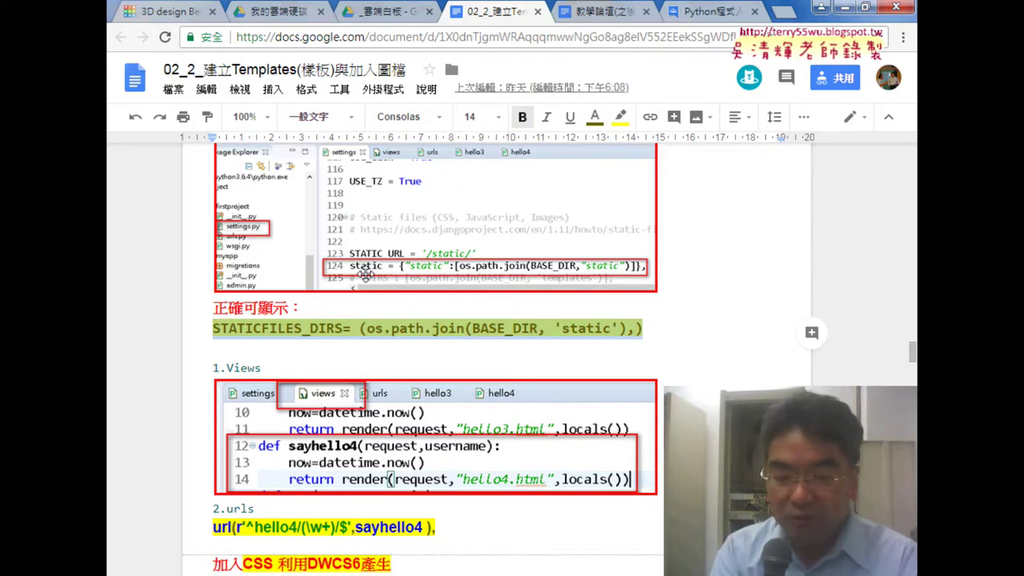
Mark STATICFILES_DIRS, the closing ),) and trailing comma in red, then clear the markings
{"action": "left_click_drag", "start_coordinate": [206, 333], "coordinate": [316, 275]}
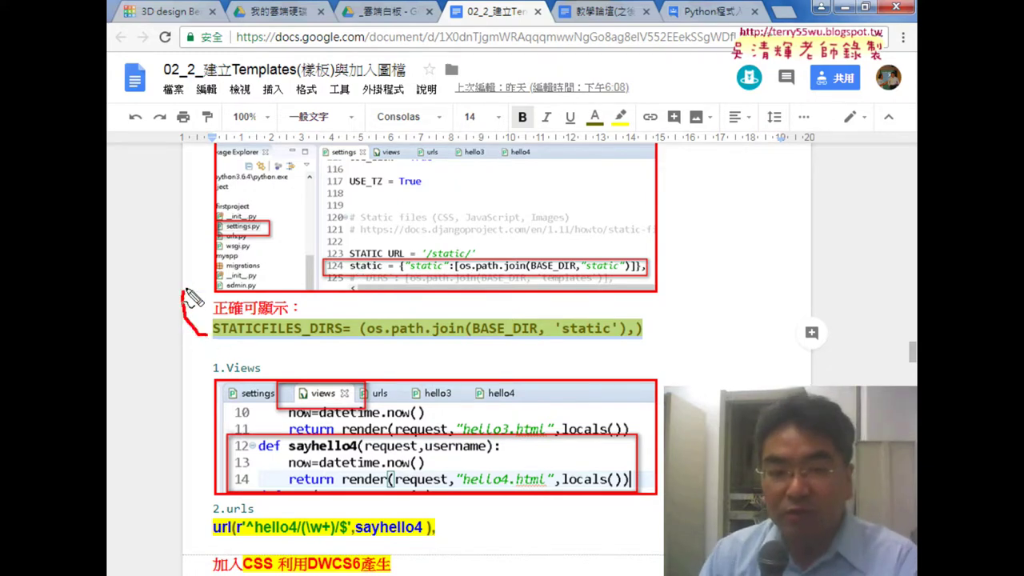
{"action": "left_click_drag", "start_coordinate": [214, 337], "coordinate": [346, 338]}
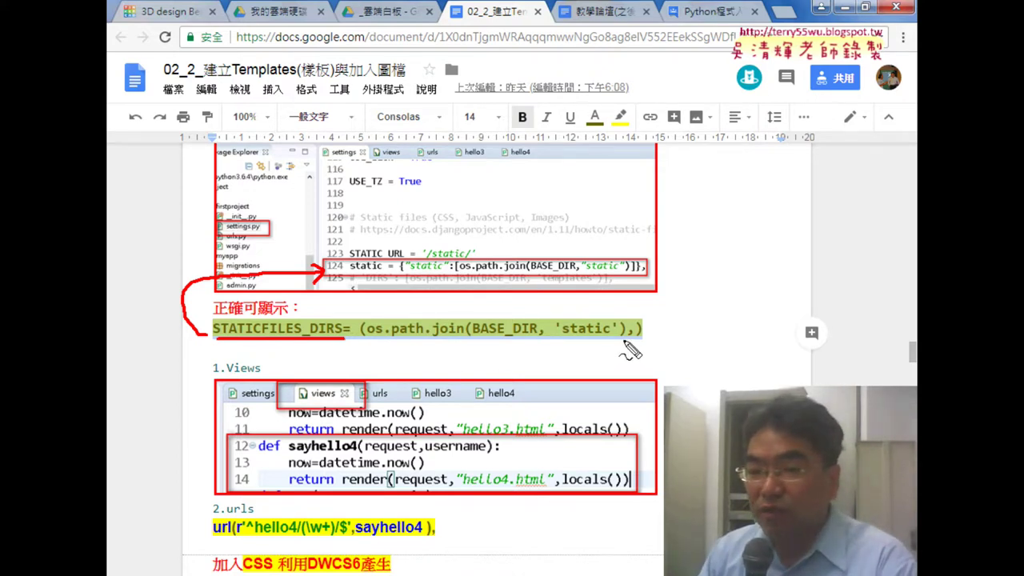
{"action": "left_click_drag", "start_coordinate": [623, 339], "coordinate": [637, 338]}
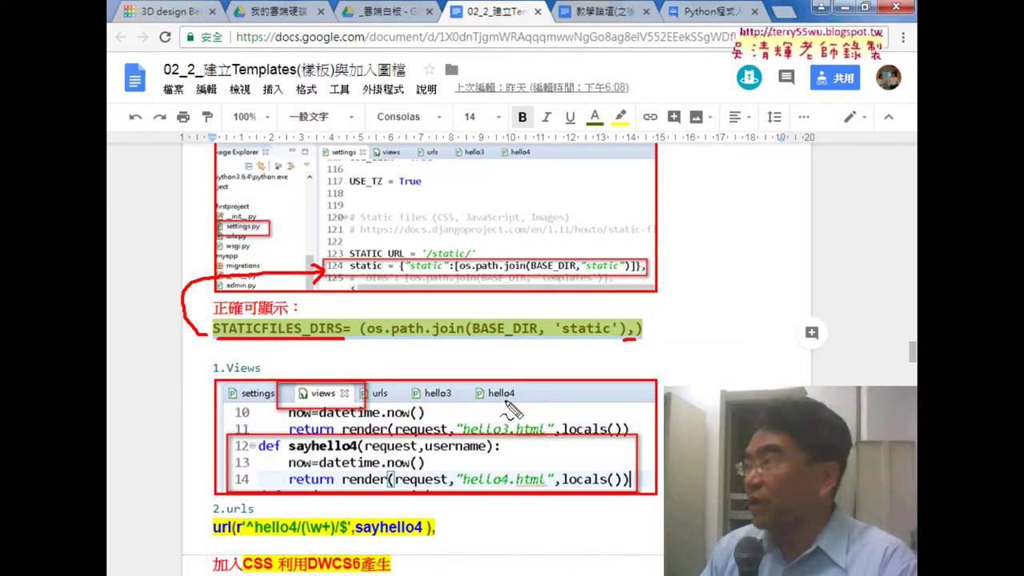
{"action": "left_click_drag", "start_coordinate": [654, 337], "coordinate": [648, 355]}
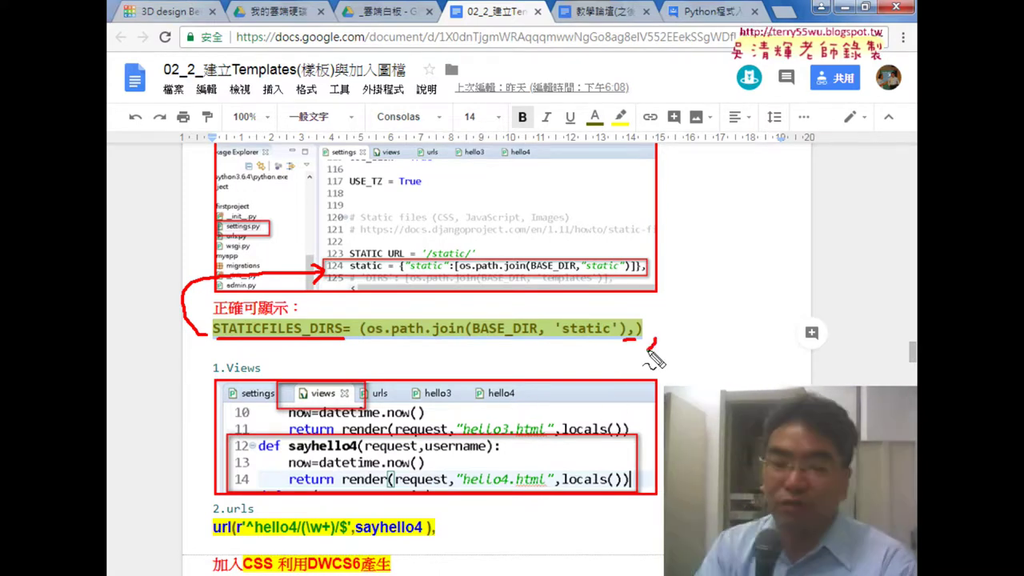
{"action": "key", "text": "Escape"}
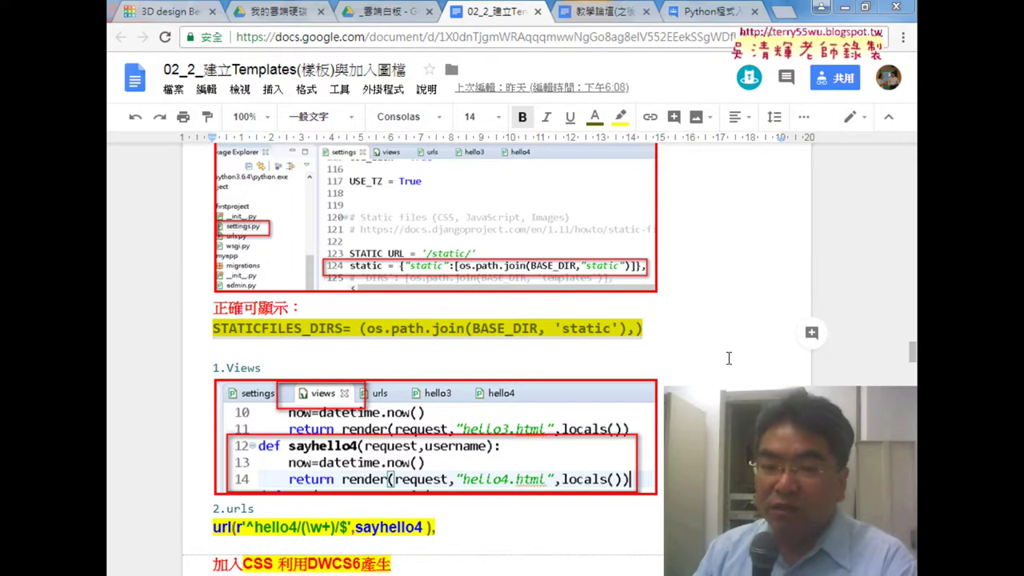
{"action": "scroll", "coordinate": [712, 352], "scroll_direction": "down", "scroll_amount": 4}
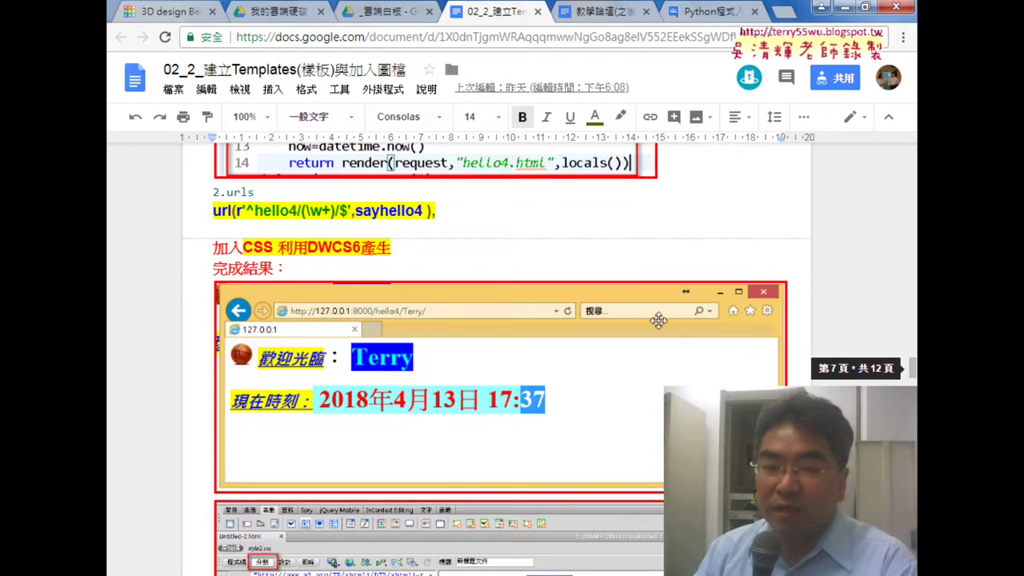
{"action": "scroll", "coordinate": [428, 272], "scroll_direction": "down", "scroll_amount": 1}
{"action": "scroll", "coordinate": [384, 296], "scroll_direction": "down", "scroll_amount": 1}
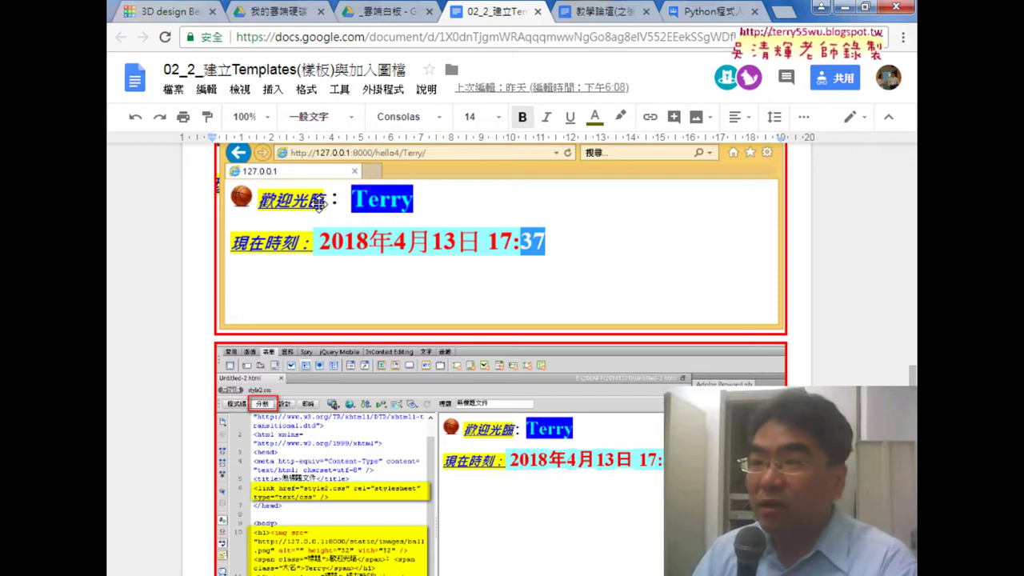
{"action": "scroll", "coordinate": [354, 233], "scroll_direction": "down", "scroll_amount": 3}
{"action": "scroll", "coordinate": [355, 233], "scroll_direction": "down", "scroll_amount": 3}
{"action": "scroll", "coordinate": [355, 233], "scroll_direction": "down", "scroll_amount": 1}
{"action": "scroll", "coordinate": [358, 233], "scroll_direction": "down", "scroll_amount": 3}
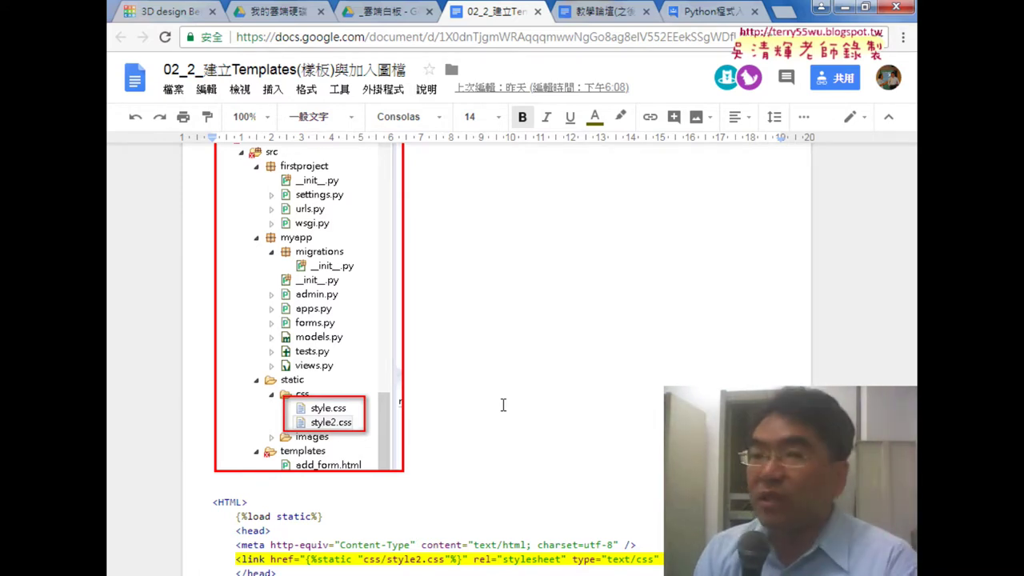
{"action": "scroll", "coordinate": [504, 406], "scroll_direction": "up", "scroll_amount": 2}
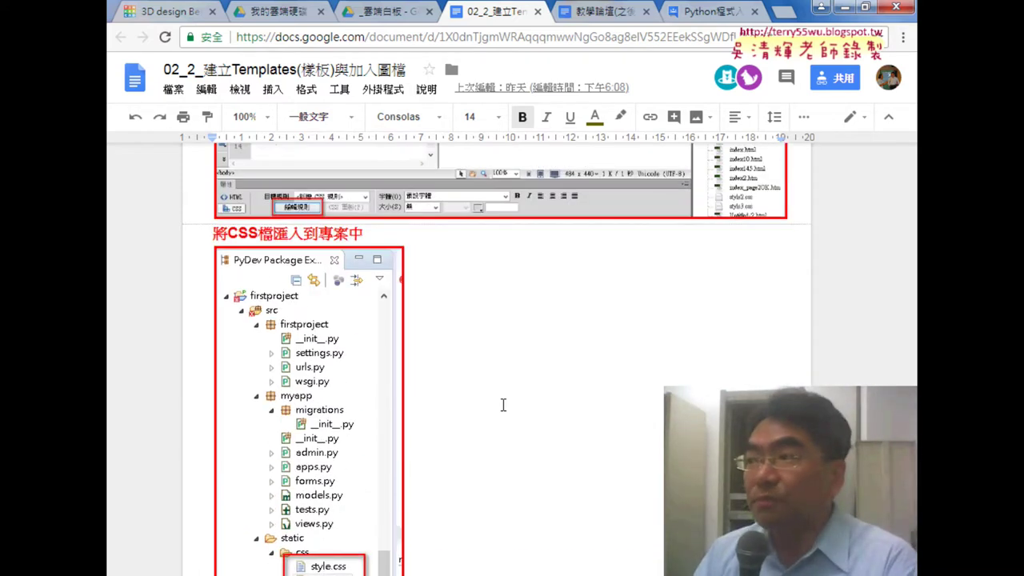
{"action": "scroll", "coordinate": [503, 406], "scroll_direction": "up", "scroll_amount": 2}
{"action": "scroll", "coordinate": [504, 406], "scroll_direction": "up", "scroll_amount": 2}
{"action": "scroll", "coordinate": [502, 404], "scroll_direction": "up", "scroll_amount": 2}
{"action": "scroll", "coordinate": [502, 404], "scroll_direction": "up", "scroll_amount": 1}
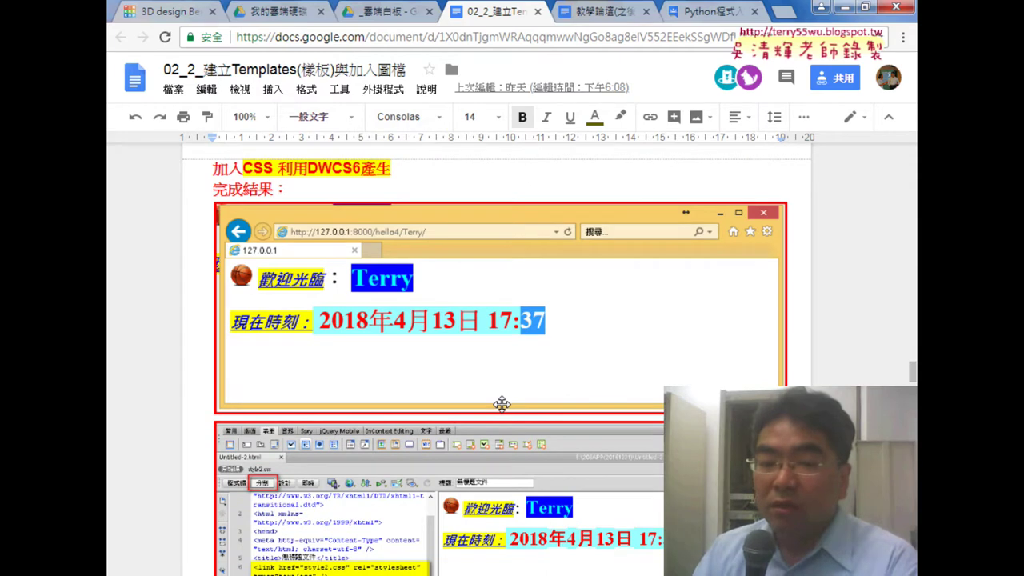
{"action": "scroll", "coordinate": [502, 404], "scroll_direction": "down", "scroll_amount": 3}
{"action": "scroll", "coordinate": [501, 405], "scroll_direction": "down", "scroll_amount": 2}
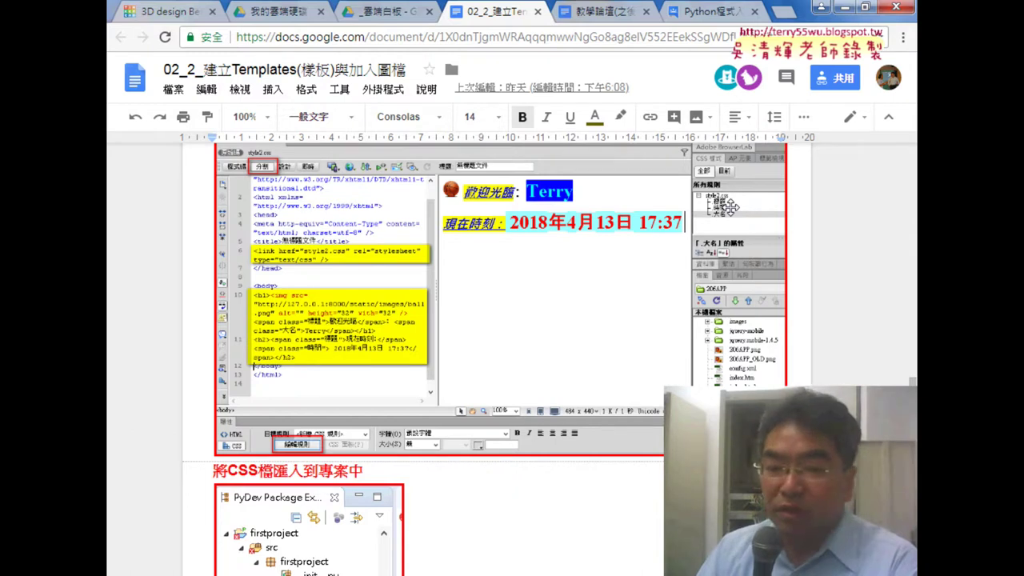
{"action": "scroll", "coordinate": [731, 206], "scroll_direction": "down", "scroll_amount": 3}
{"action": "scroll", "coordinate": [726, 225], "scroll_direction": "down", "scroll_amount": 1}
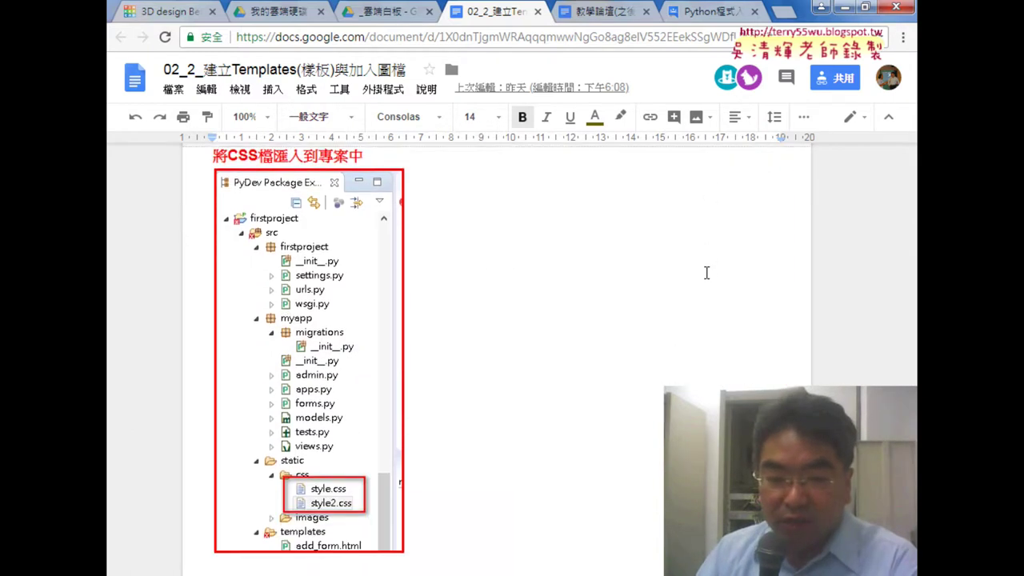
{"action": "scroll", "coordinate": [712, 256], "scroll_direction": "down", "scroll_amount": 3}
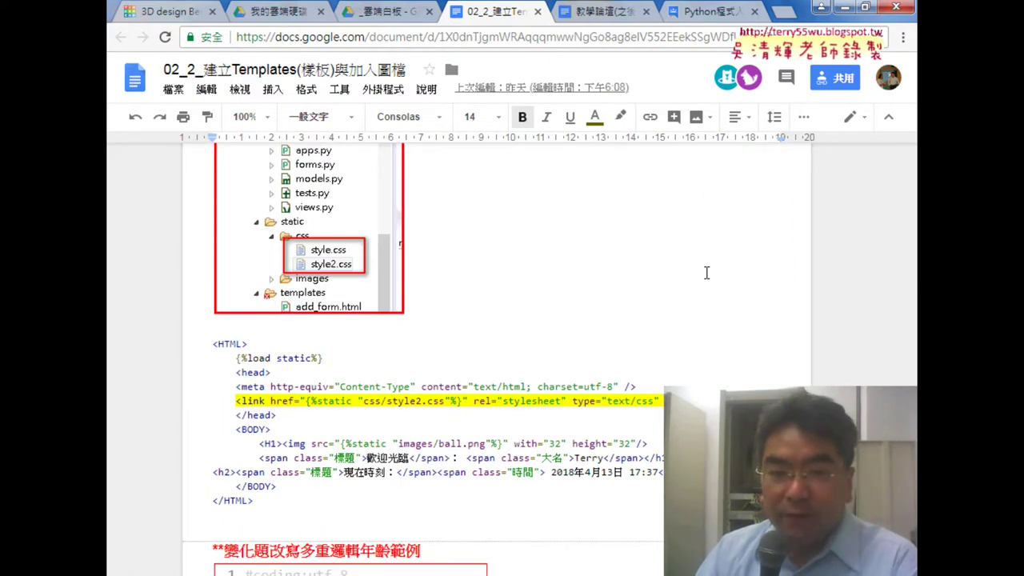
{"action": "scroll", "coordinate": [707, 273], "scroll_direction": "up", "scroll_amount": 3}
{"action": "scroll", "coordinate": [706, 272], "scroll_direction": "up", "scroll_amount": 3}
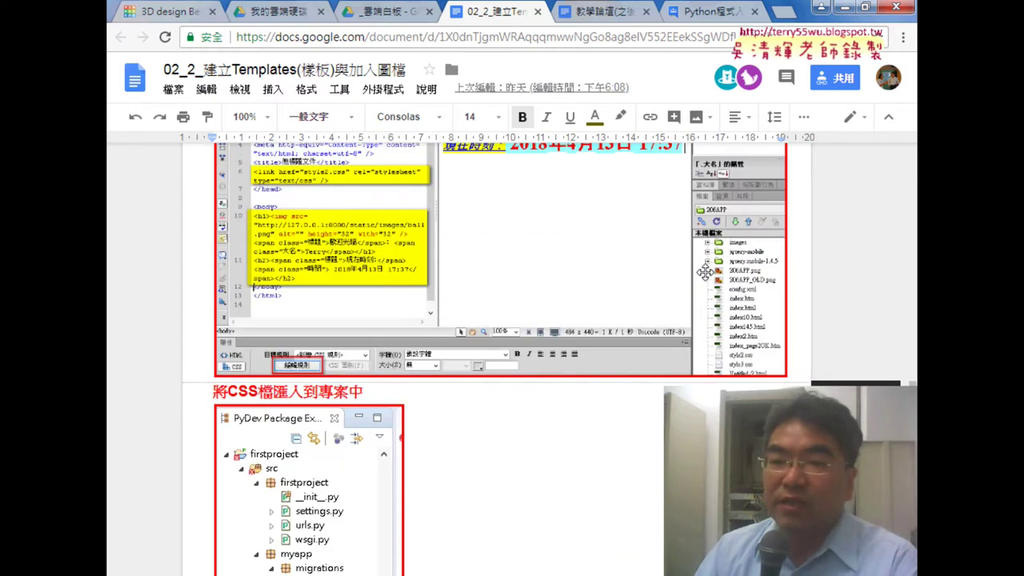
{"action": "scroll", "coordinate": [705, 273], "scroll_direction": "up", "scroll_amount": 1}
{"action": "scroll", "coordinate": [705, 273], "scroll_direction": "up", "scroll_amount": 1}
{"action": "scroll", "coordinate": [705, 273], "scroll_direction": "up", "scroll_amount": 1}
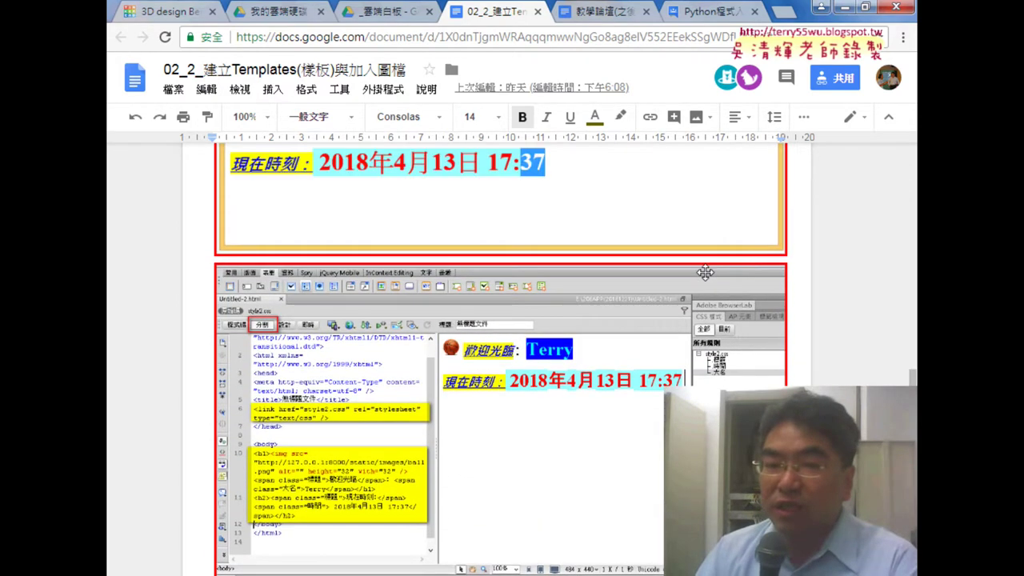
{"action": "scroll", "coordinate": [706, 272], "scroll_direction": "up", "scroll_amount": 1}
{"action": "scroll", "coordinate": [706, 272], "scroll_direction": "up", "scroll_amount": 2}
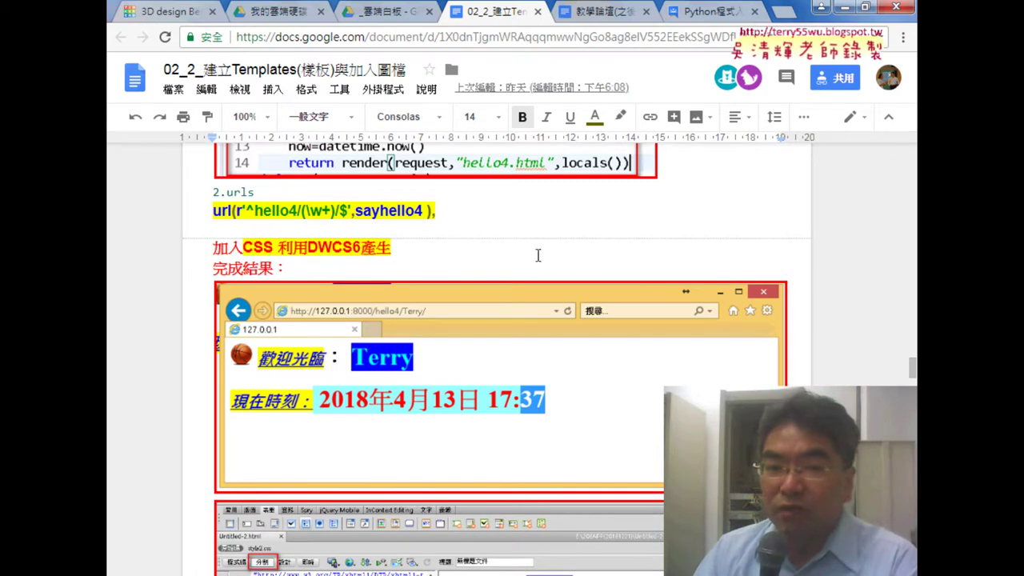
Select the word DWCS6 in the 加入CSS heading
{"action": "left_click_drag", "start_coordinate": [307, 248], "coordinate": [362, 248]}
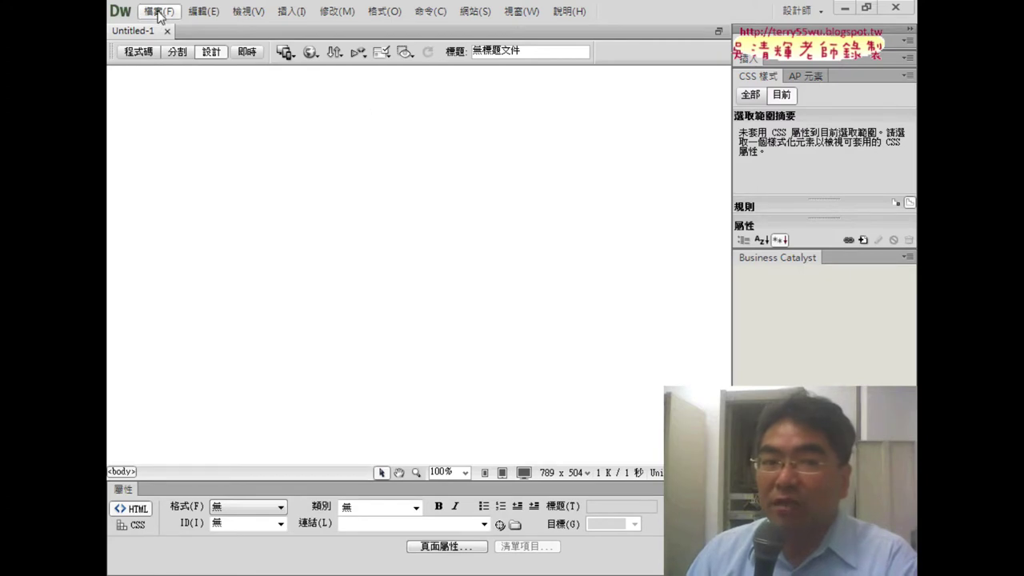
Create a new blank HTML page in Dreamweaver with File > New
{"action": "left_click", "coordinate": [160, 13]}
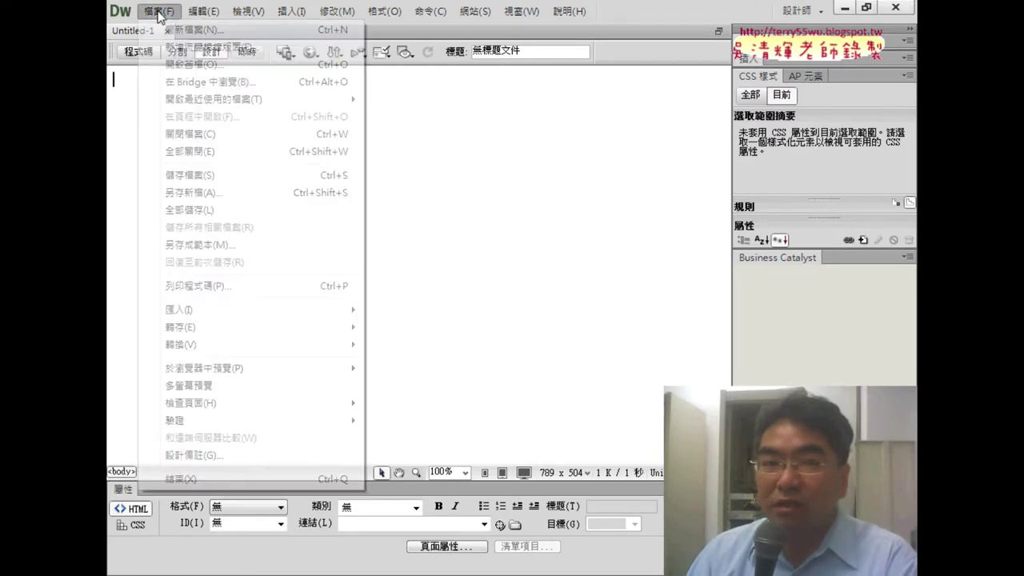
{"action": "left_click", "coordinate": [200, 29]}
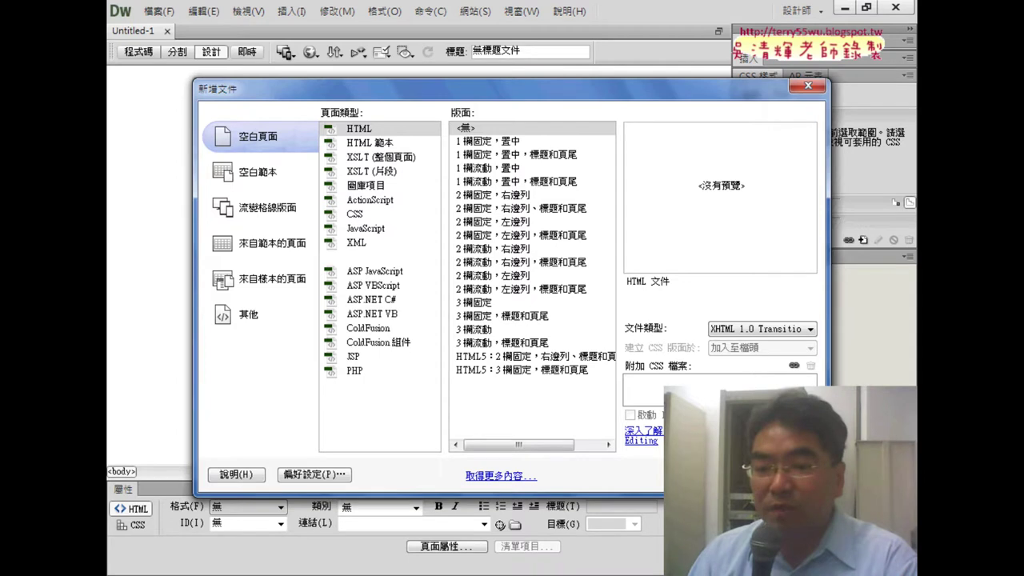
{"action": "left_click", "coordinate": [740, 475]}
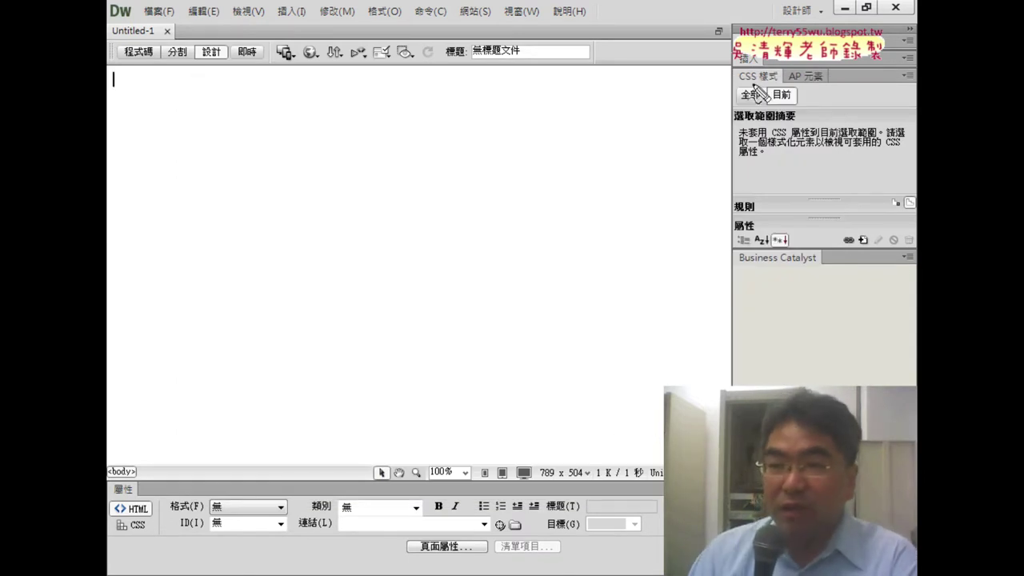
Outline the CSS Styles panel and its new-rule area in red, clear it, and return to Chrome
{"action": "left_click_drag", "start_coordinate": [731, 69], "coordinate": [731, 214]}
{"action": "left_click_drag", "start_coordinate": [738, 64], "coordinate": [894, 64]}
{"action": "left_click_drag", "start_coordinate": [913, 213], "coordinate": [736, 214]}
{"action": "left_click_drag", "start_coordinate": [896, 195], "coordinate": [900, 204]}
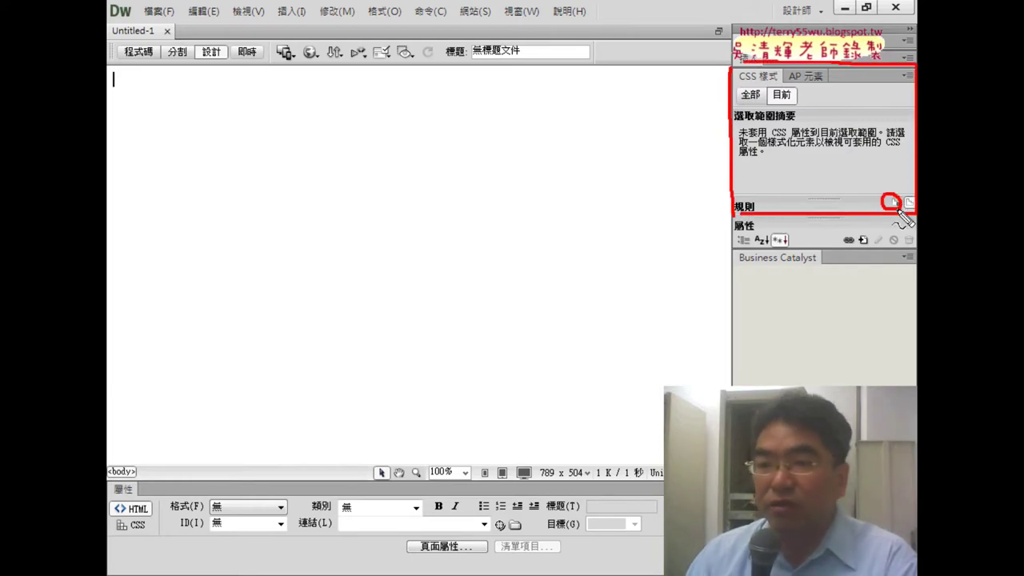
{"action": "key", "text": "e"}
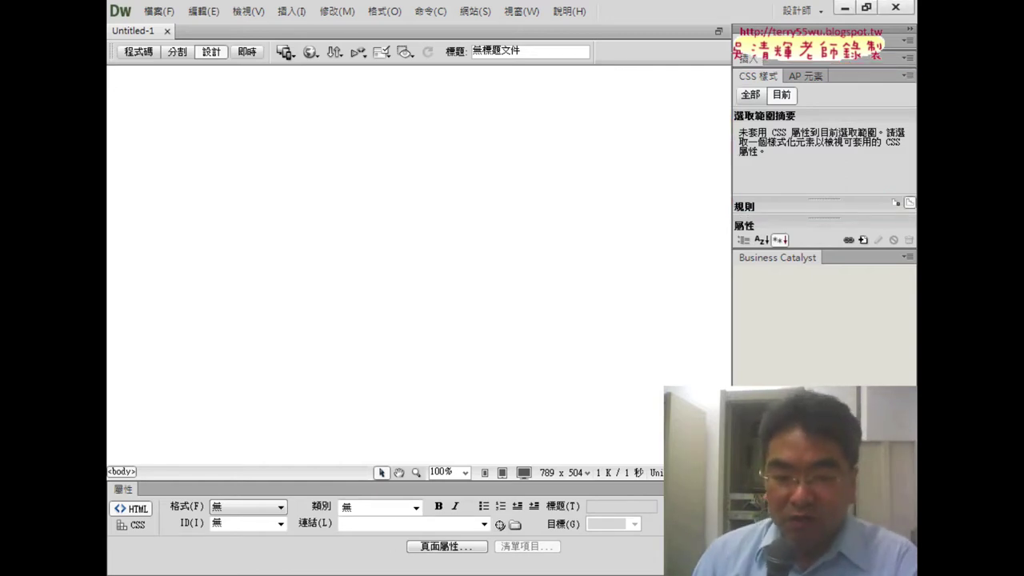
{"action": "left_click", "coordinate": [400, 499]}
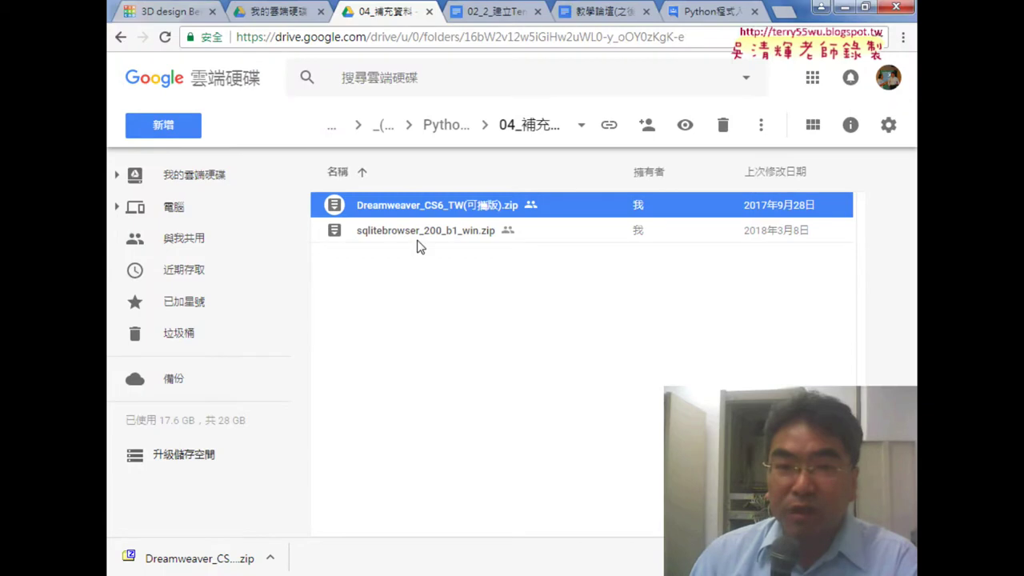
Back in the Templates notes, highlight DWCS6 and CSS in the CSS heading
{"action": "left_click", "coordinate": [490, 13]}
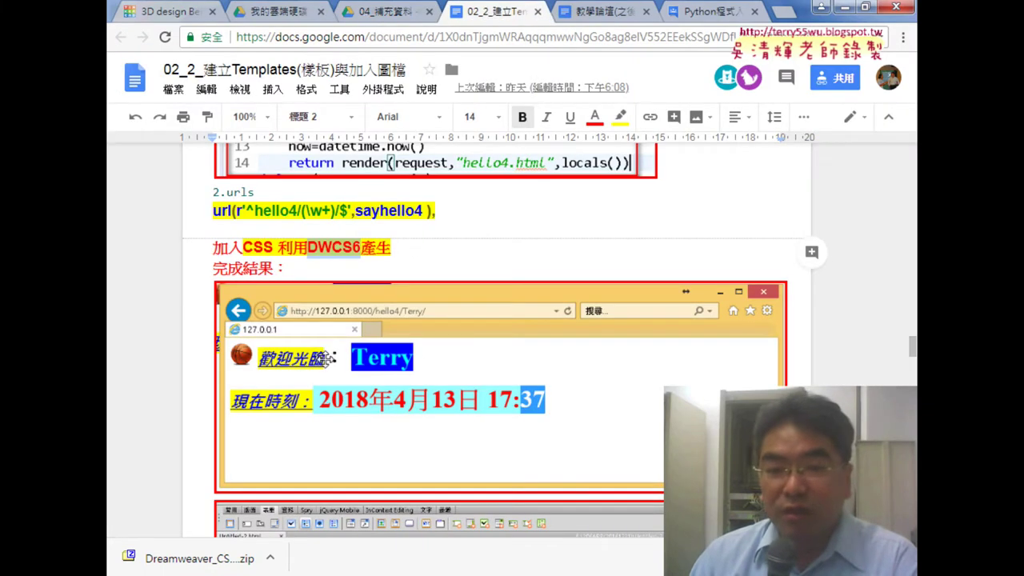
{"action": "left_click", "coordinate": [347, 256]}
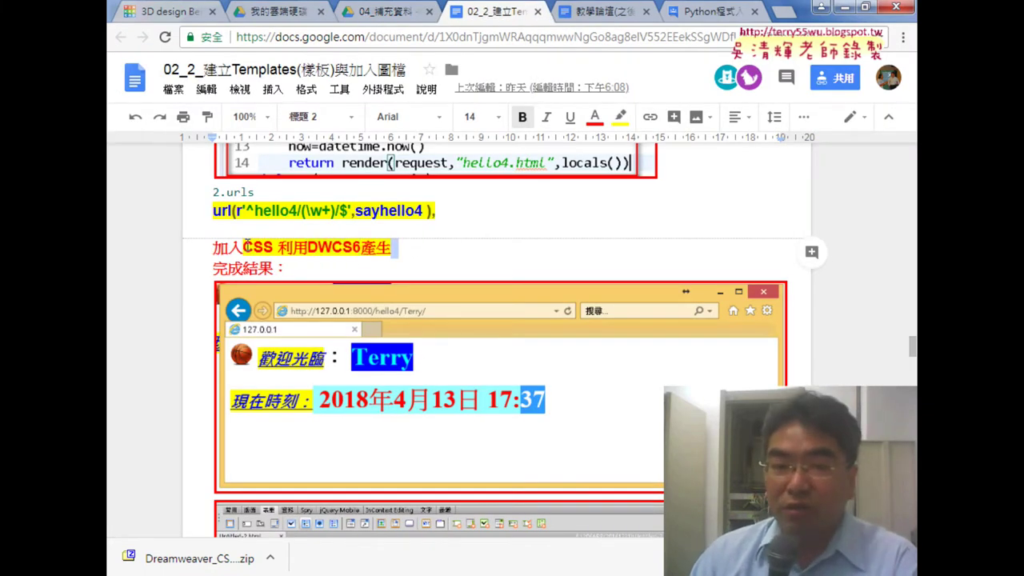
{"action": "left_click_drag", "start_coordinate": [306, 254], "coordinate": [362, 248]}
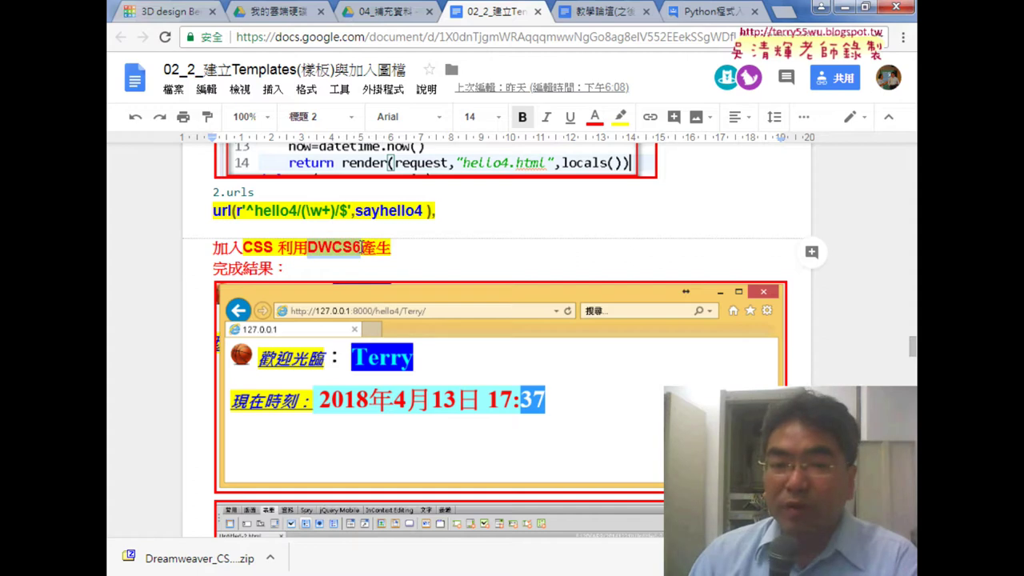
{"action": "left_click_drag", "start_coordinate": [243, 248], "coordinate": [272, 249]}
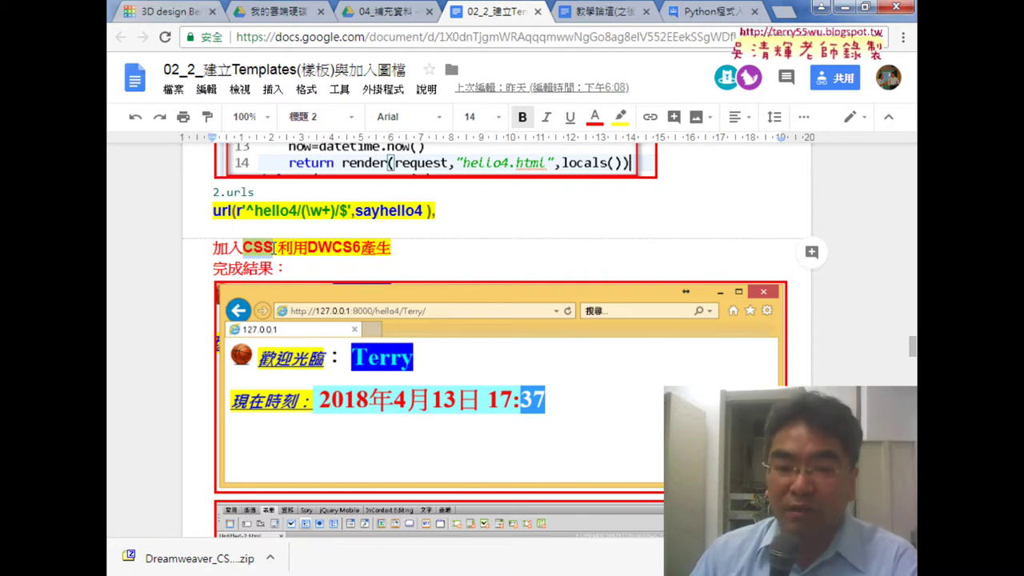
Scroll down, mark DWCS and CSS in the heading again, then open the hello4/Terry page
{"action": "scroll", "coordinate": [272, 249], "scroll_direction": "down", "scroll_amount": 2}
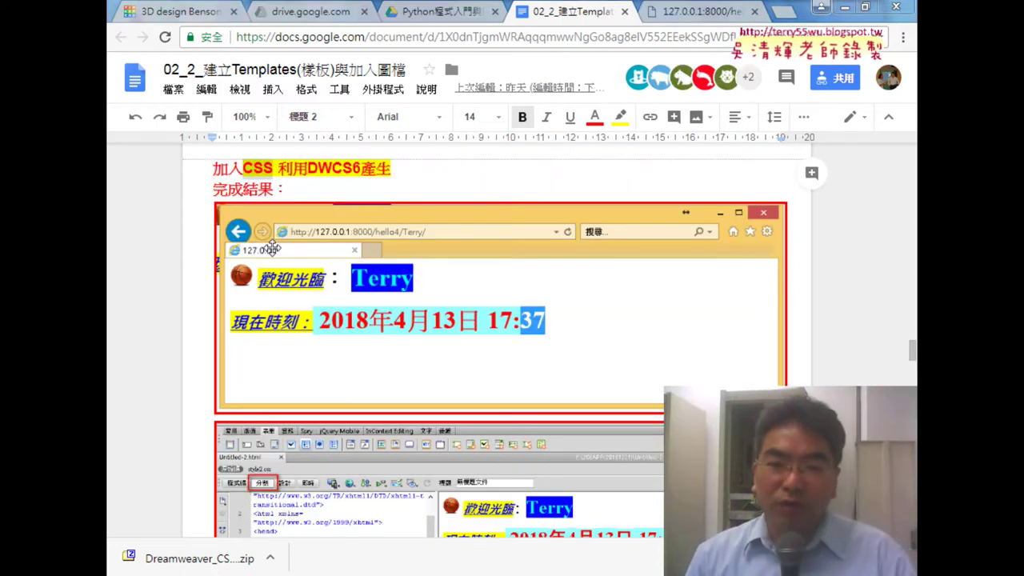
{"action": "left_click_drag", "start_coordinate": [308, 170], "coordinate": [353, 168]}
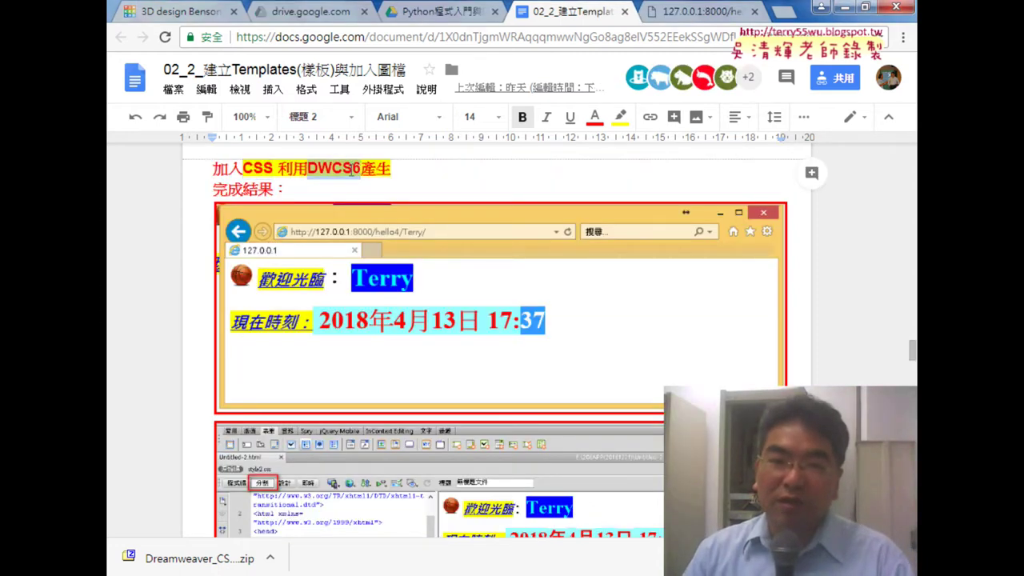
{"action": "left_click_drag", "start_coordinate": [244, 169], "coordinate": [274, 168]}
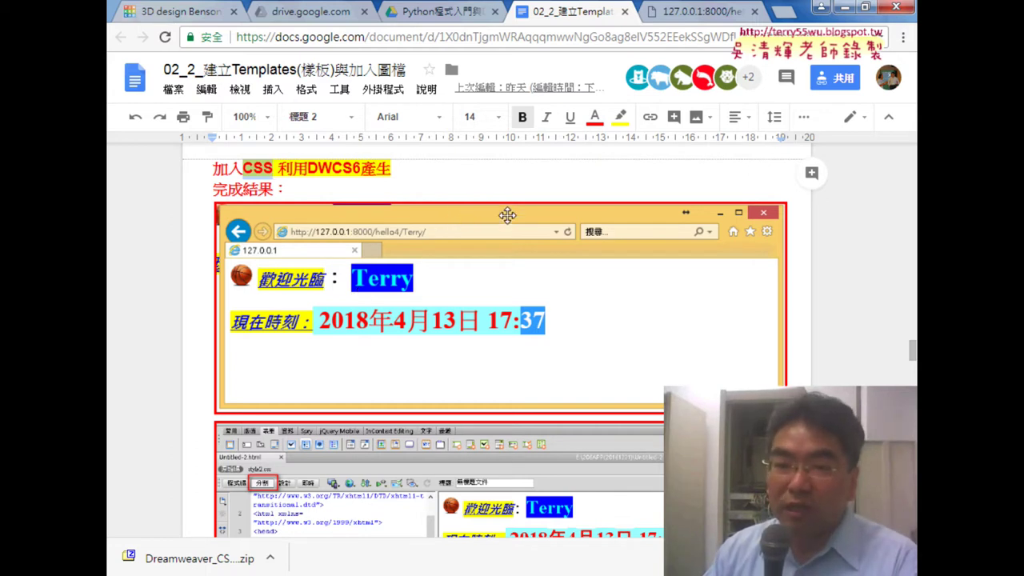
{"action": "left_click", "coordinate": [689, 13]}
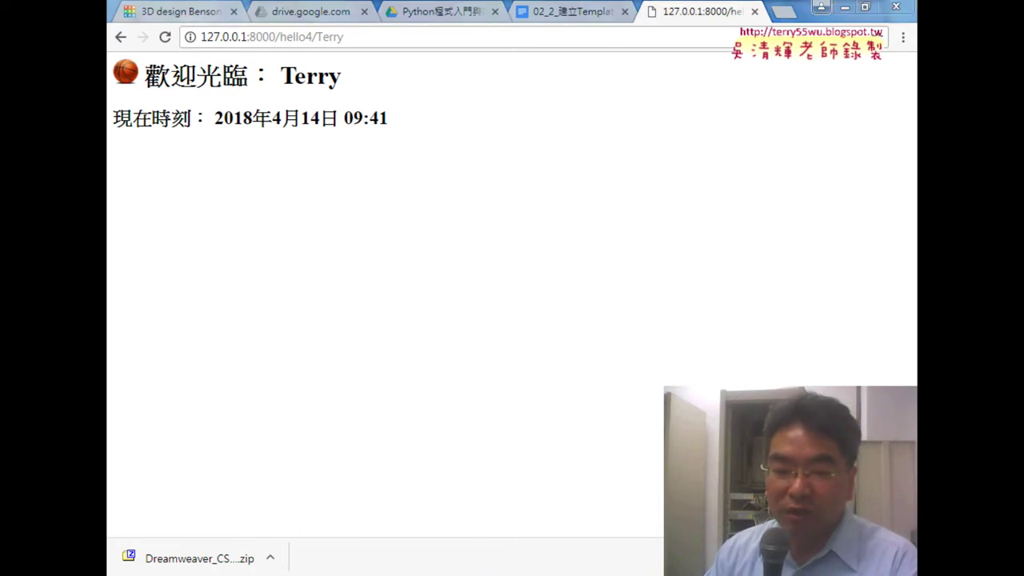
{"action": "key", "text": "alt+Tab"}
{"action": "left_click_drag", "start_coordinate": [775, 265], "coordinate": [356, 264]}
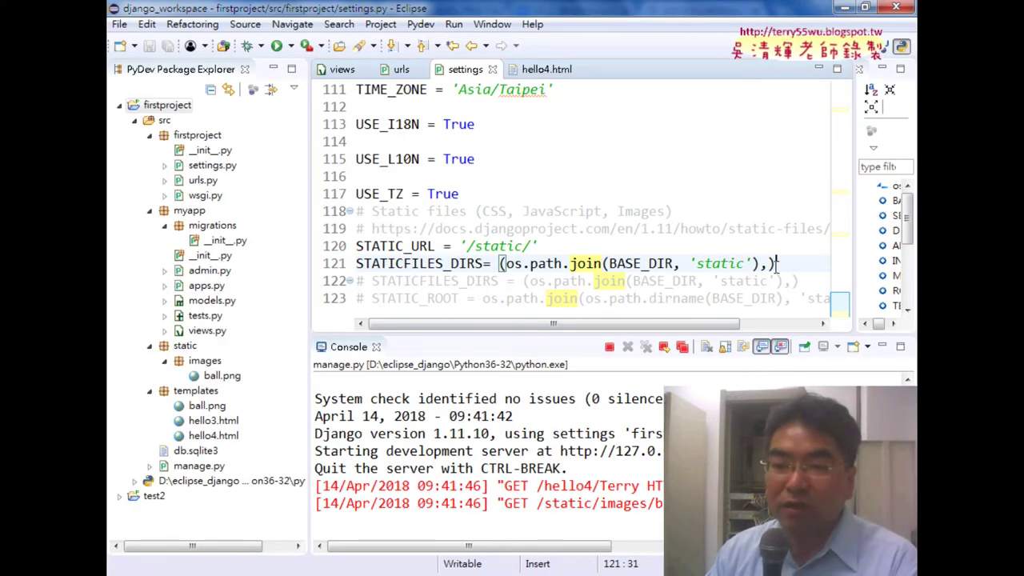
{"action": "left_click", "coordinate": [737, 267]}
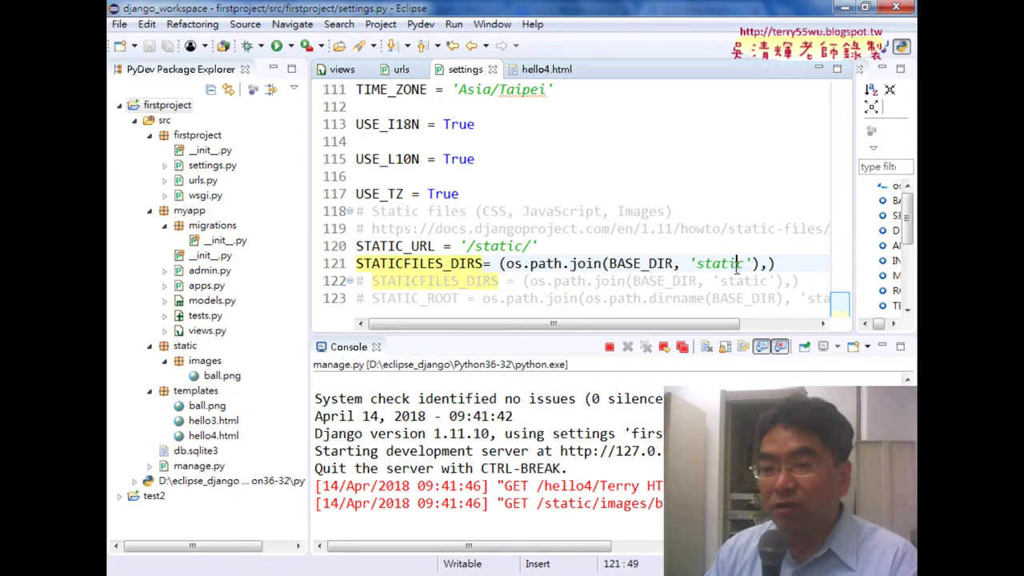
{"action": "left_click", "coordinate": [762, 263]}
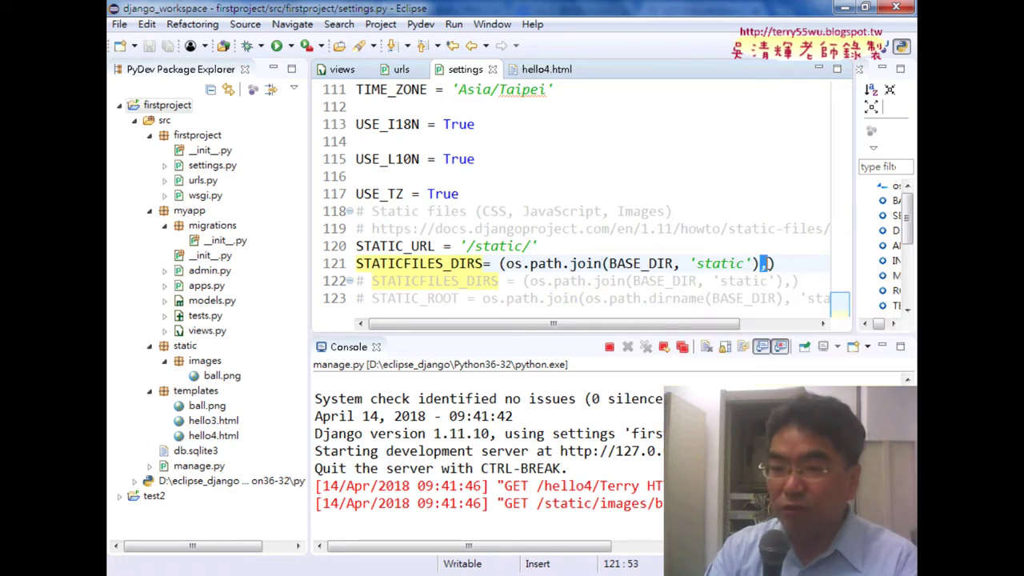
{"action": "key", "text": "BackSpace"}
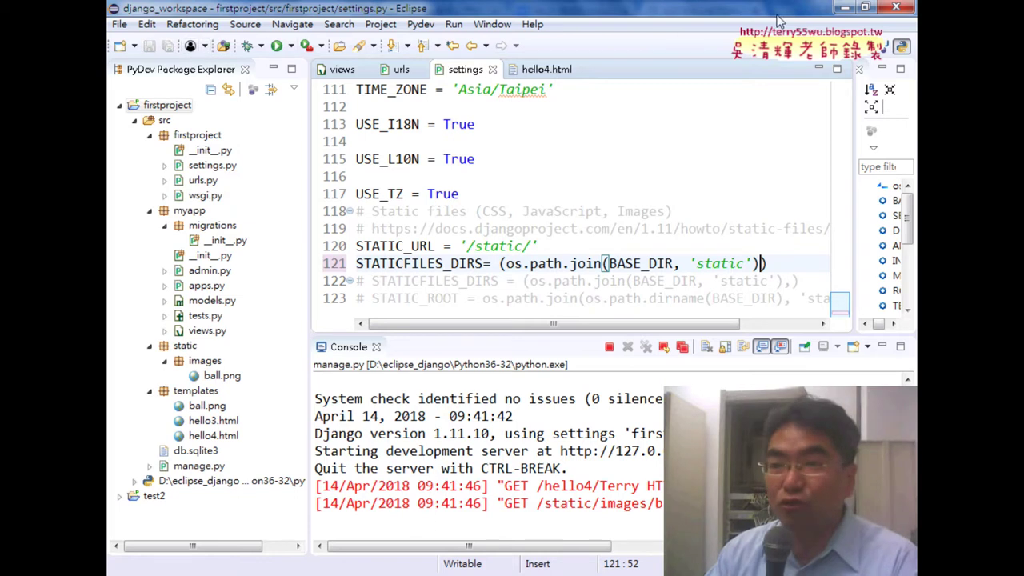
{"action": "left_click", "coordinate": [846, 7]}
{"action": "left_click", "coordinate": [164, 37]}
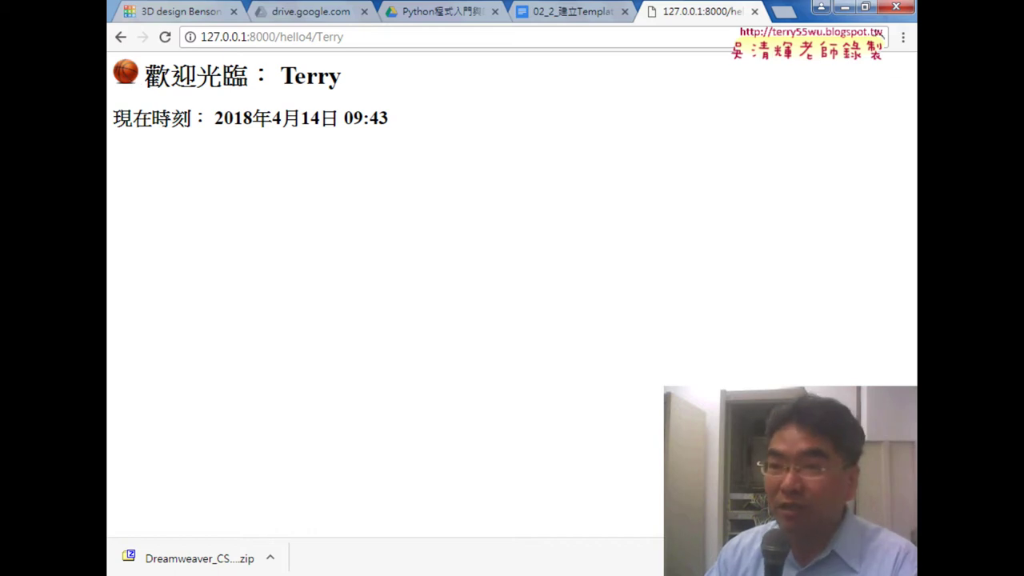
{"action": "left_click", "coordinate": [846, 7]}
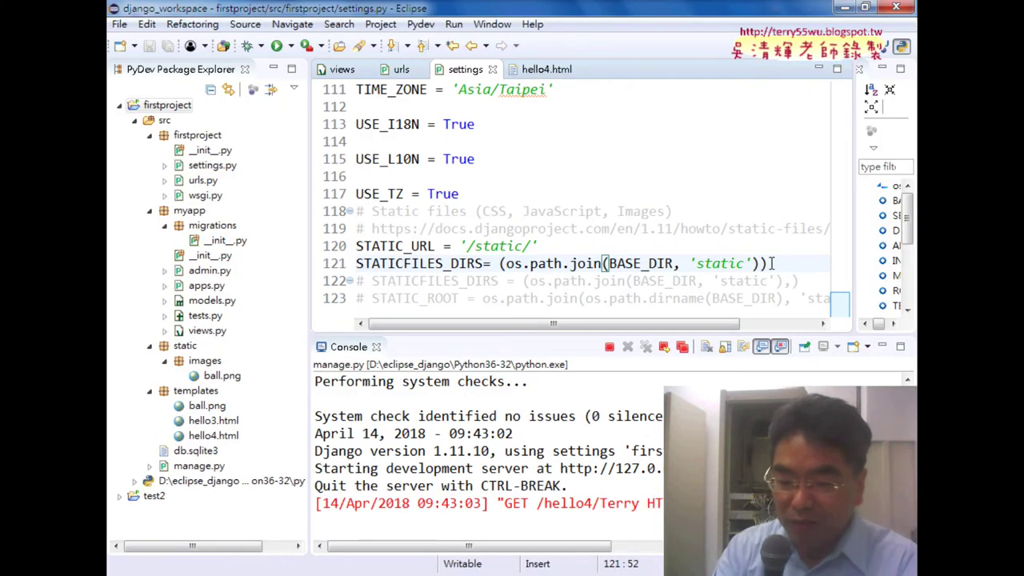
{"action": "type", "text": ","}
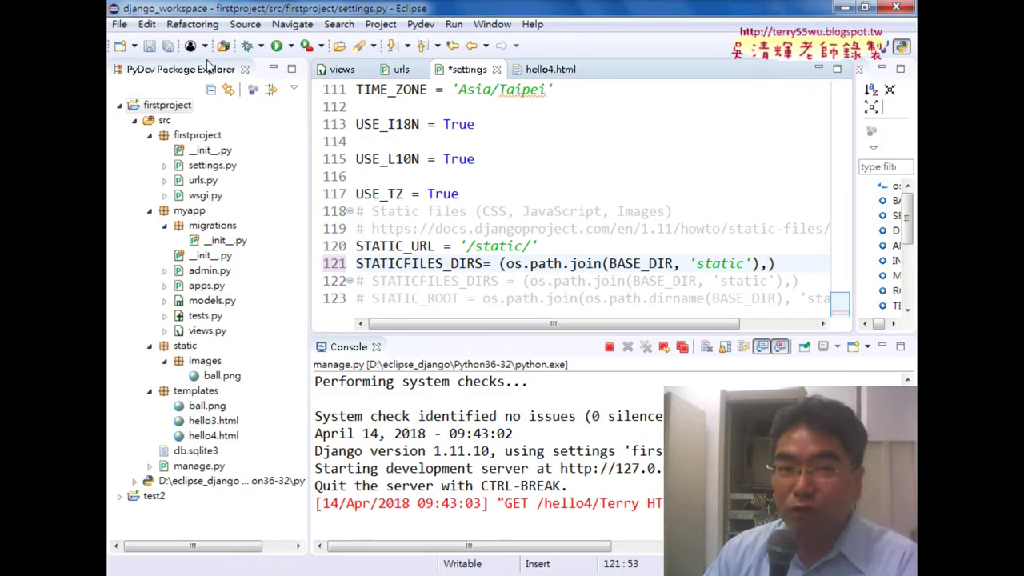
{"action": "key", "text": "ctrl+s"}
{"action": "left_click_drag", "start_coordinate": [468, 247], "coordinate": [533, 247]}
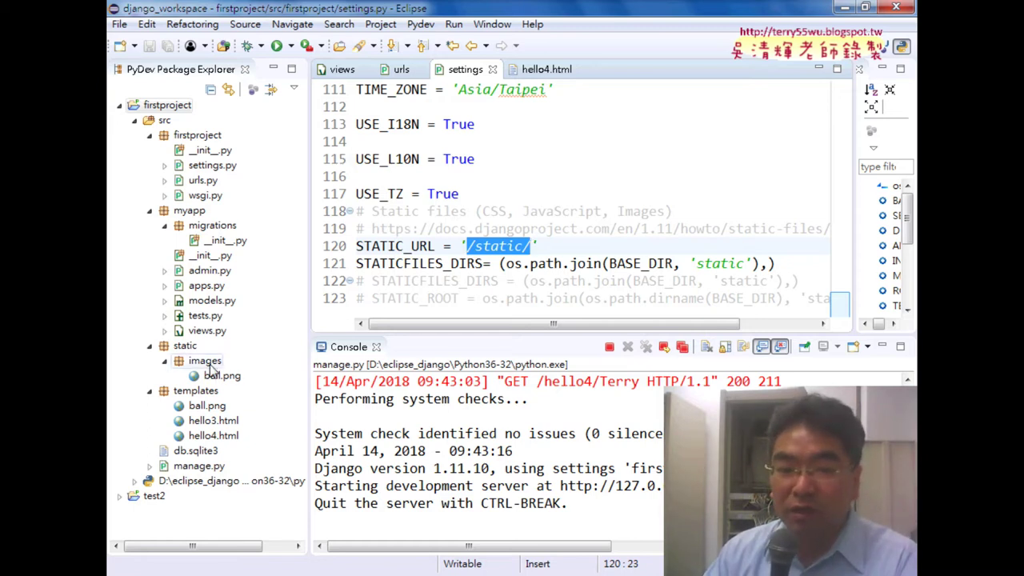
Add a new folder named css under static in PyDev Package Explorer via New > Folder
{"action": "left_click", "coordinate": [210, 364]}
{"action": "left_click", "coordinate": [221, 376]}
{"action": "left_click", "coordinate": [188, 347]}
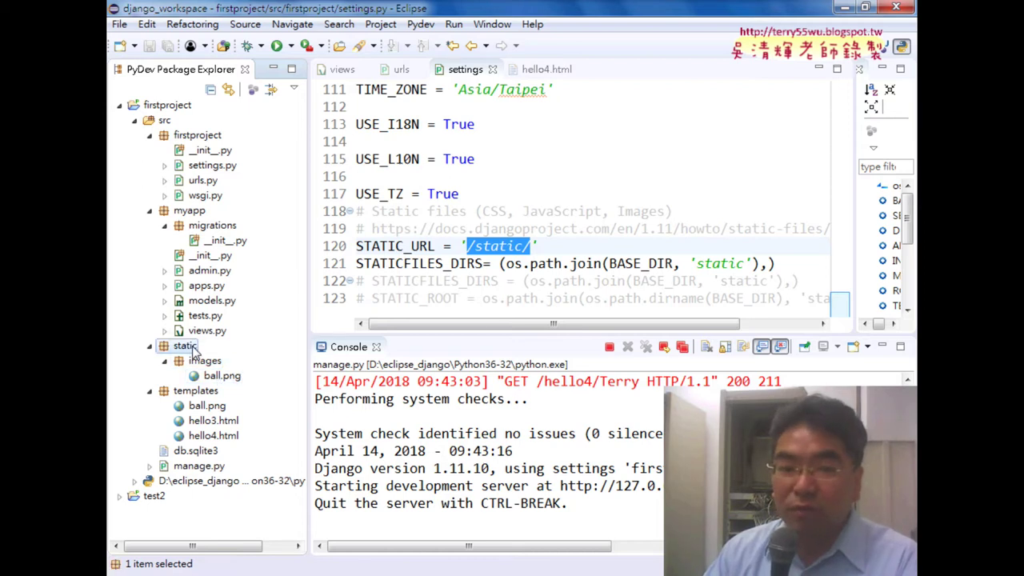
{"action": "right_click", "coordinate": [193, 350]}
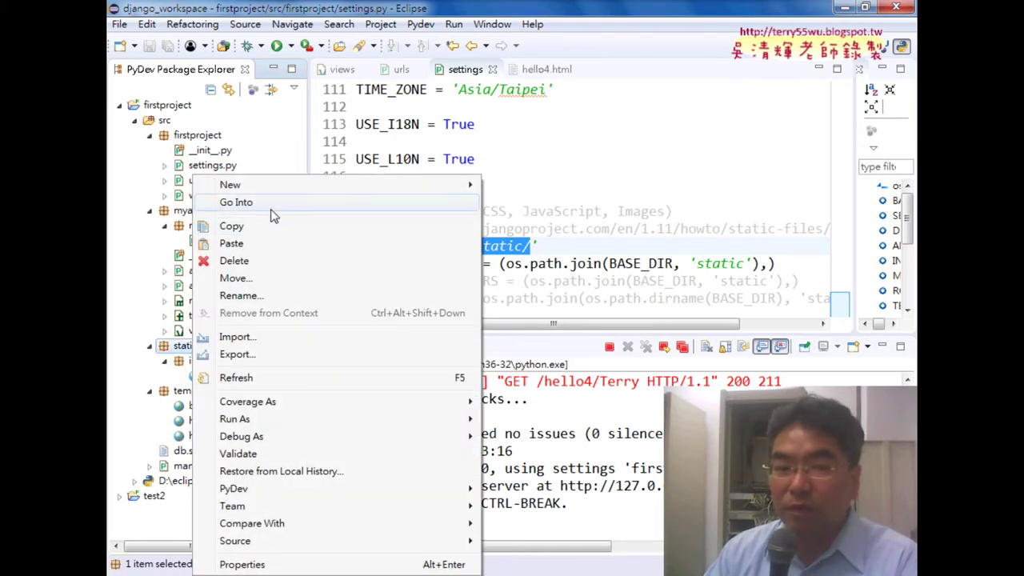
{"action": "mouse_move", "coordinate": [273, 185]}
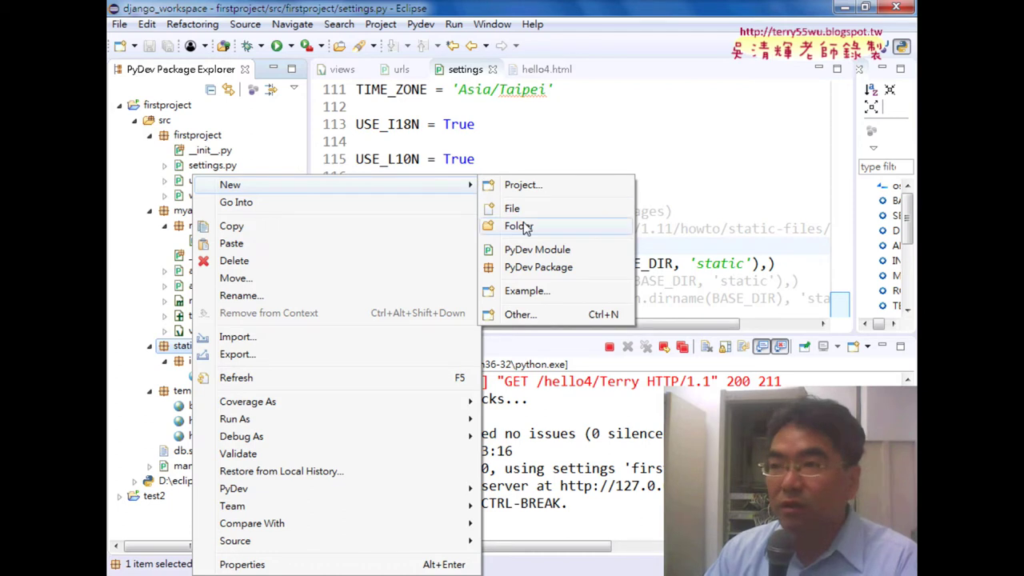
{"action": "left_click", "coordinate": [518, 227]}
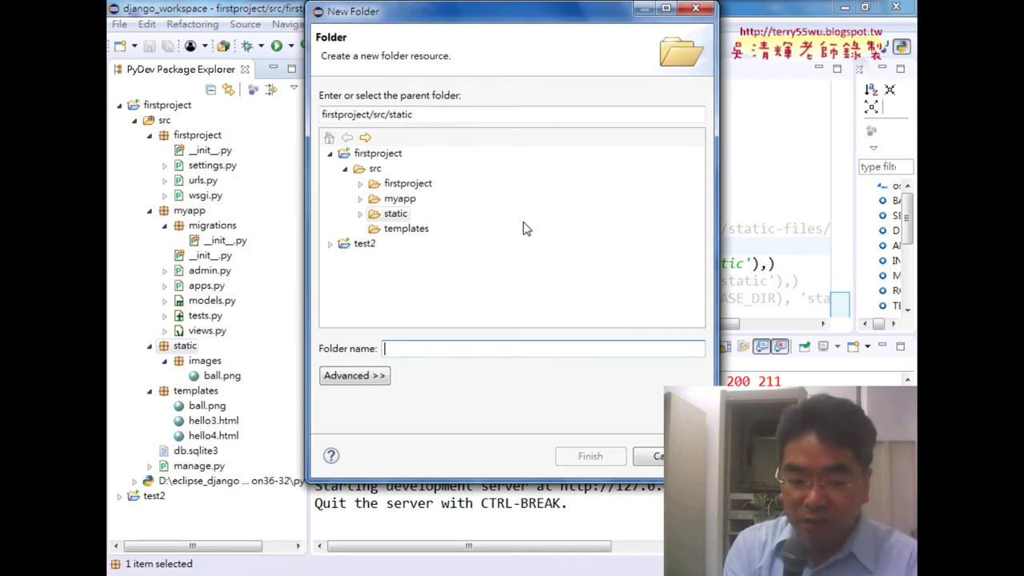
{"action": "type", "text": "css"}
{"action": "key", "text": "Return"}
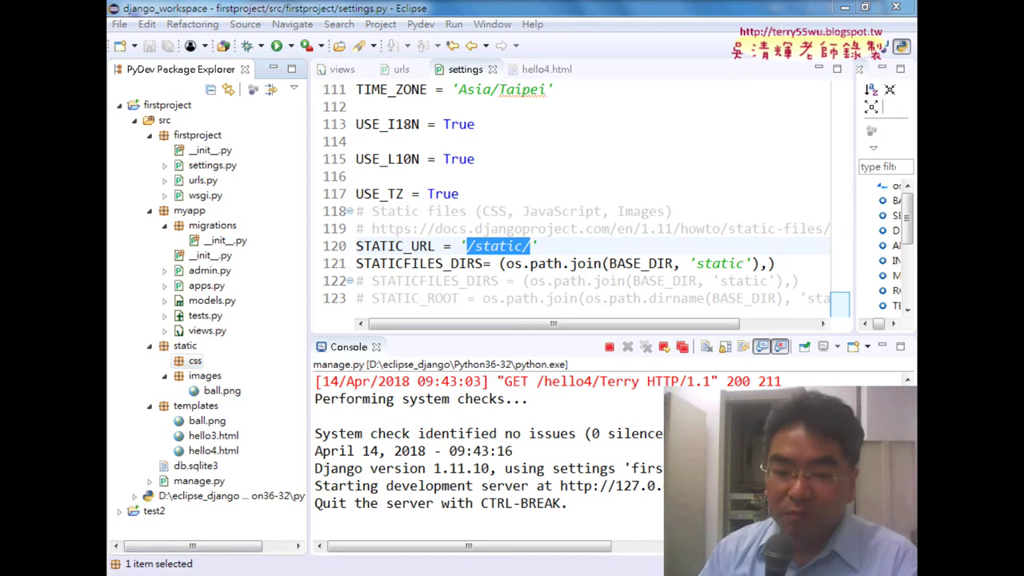
Bring Chrome forward and switch to the 02_2_建立Templates Google Docs tab
{"action": "mouse_move", "coordinate": [375, 573]}
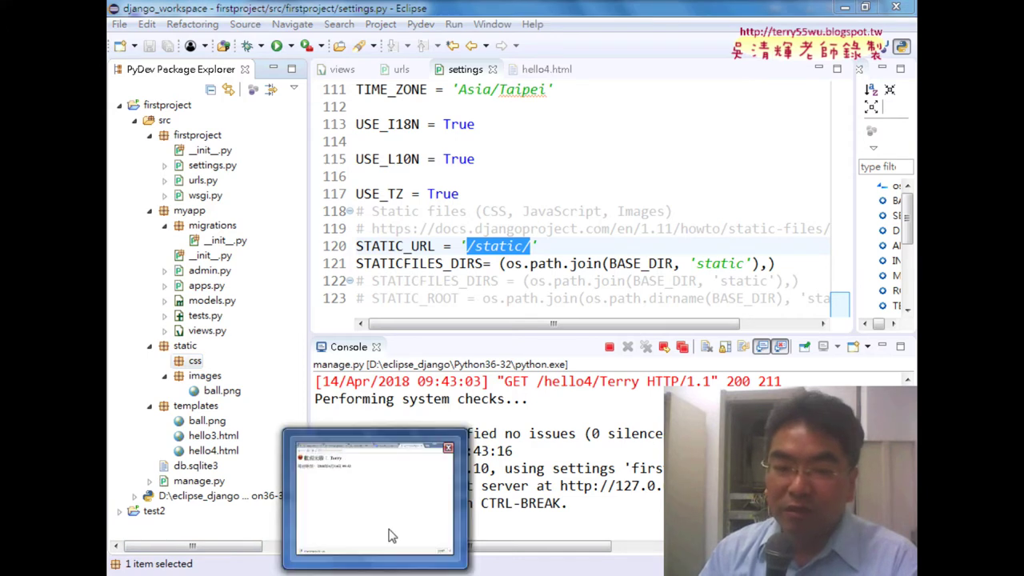
{"action": "left_click", "coordinate": [391, 535]}
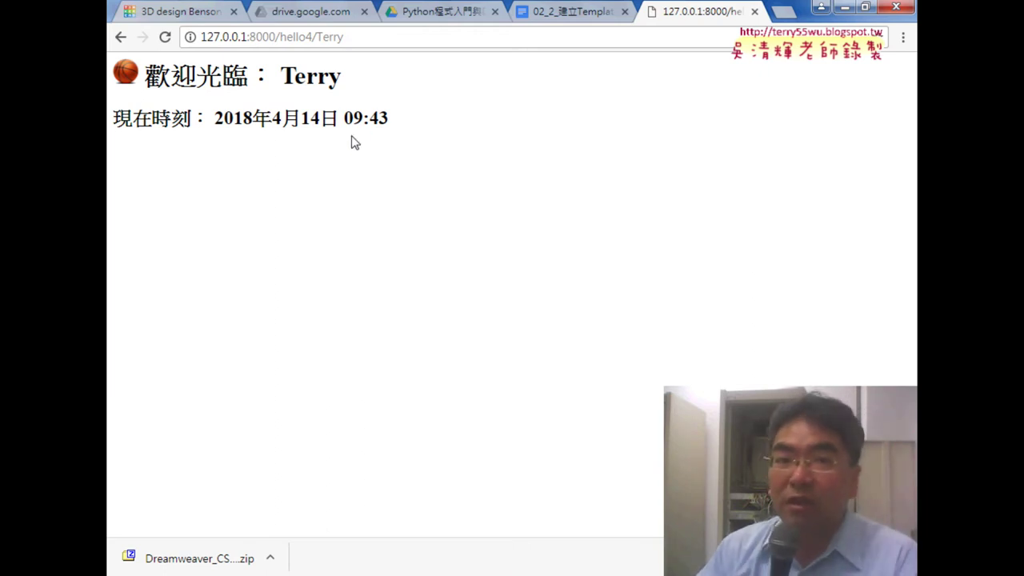
{"action": "left_click", "coordinate": [564, 14]}
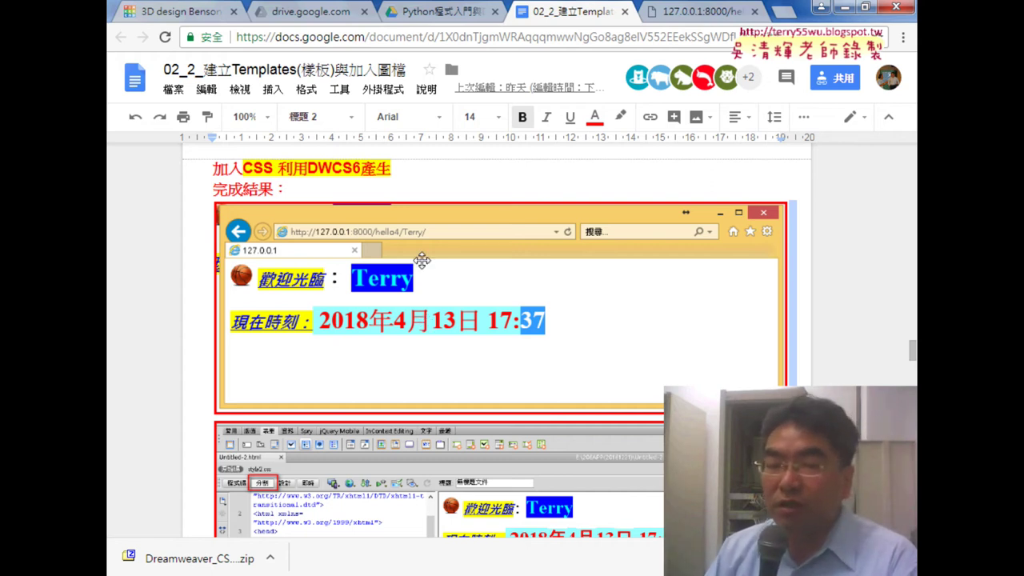
Minimize the Chrome window to reveal Dreamweaver's blank Untitled-1 page
{"action": "left_click", "coordinate": [843, 9]}
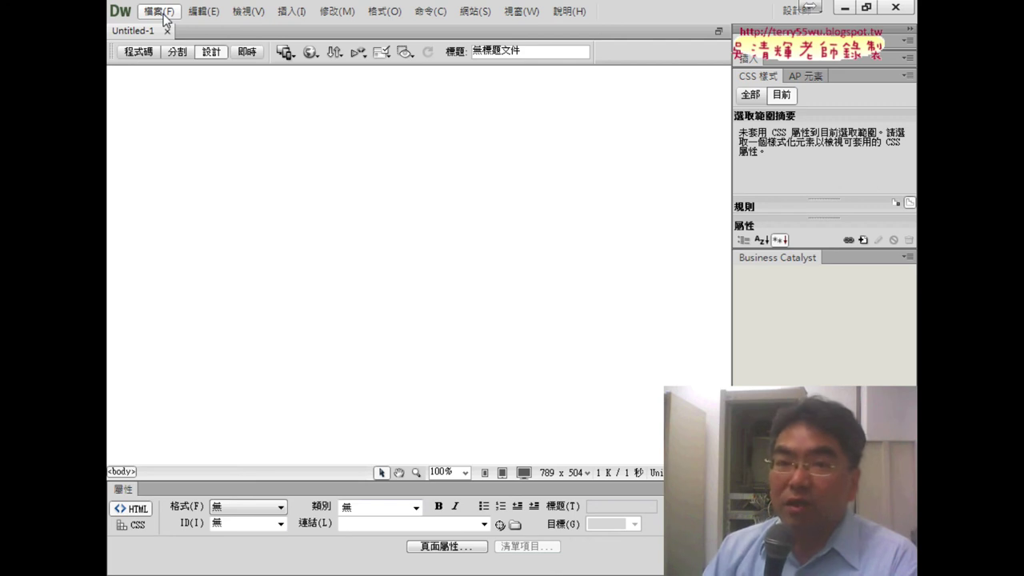
Minimize Dreamweaver, Eclipse and both folder windows, and close the USB driver notice with 關閉
{"action": "left_click", "coordinate": [844, 9]}
{"action": "left_click", "coordinate": [844, 8]}
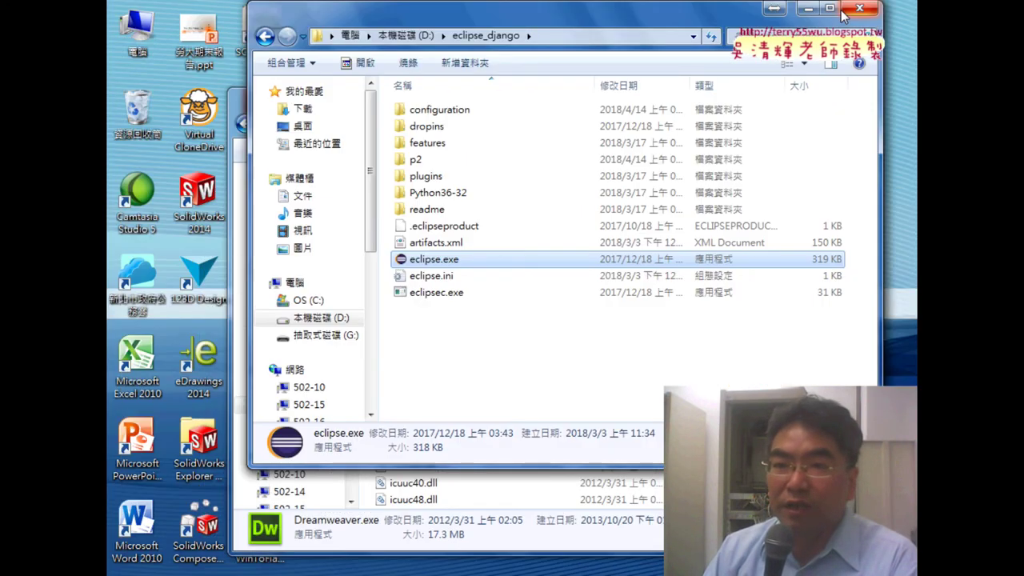
{"action": "left_click", "coordinate": [810, 9]}
{"action": "left_click", "coordinate": [810, 87]}
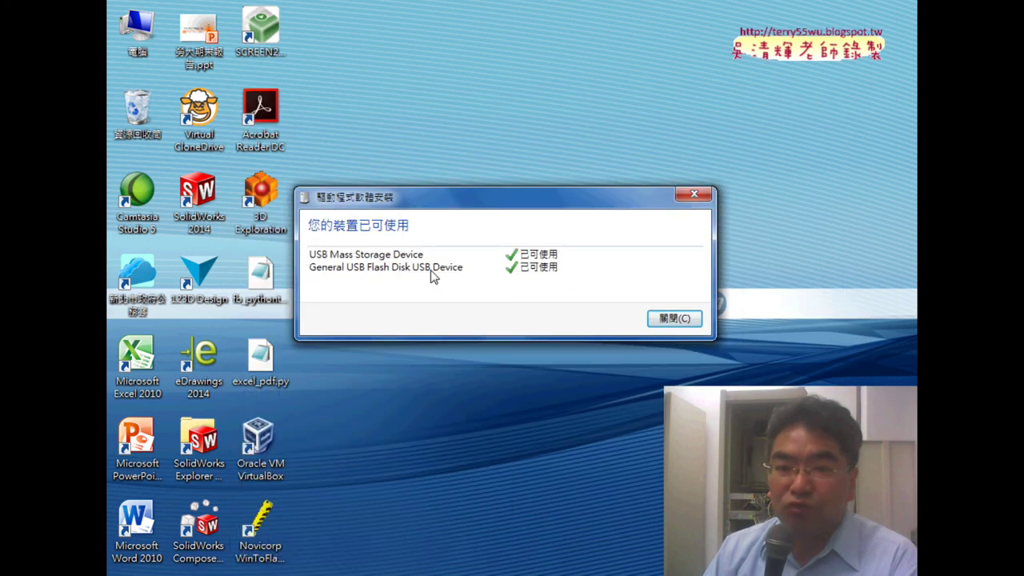
{"action": "left_click", "coordinate": [673, 319]}
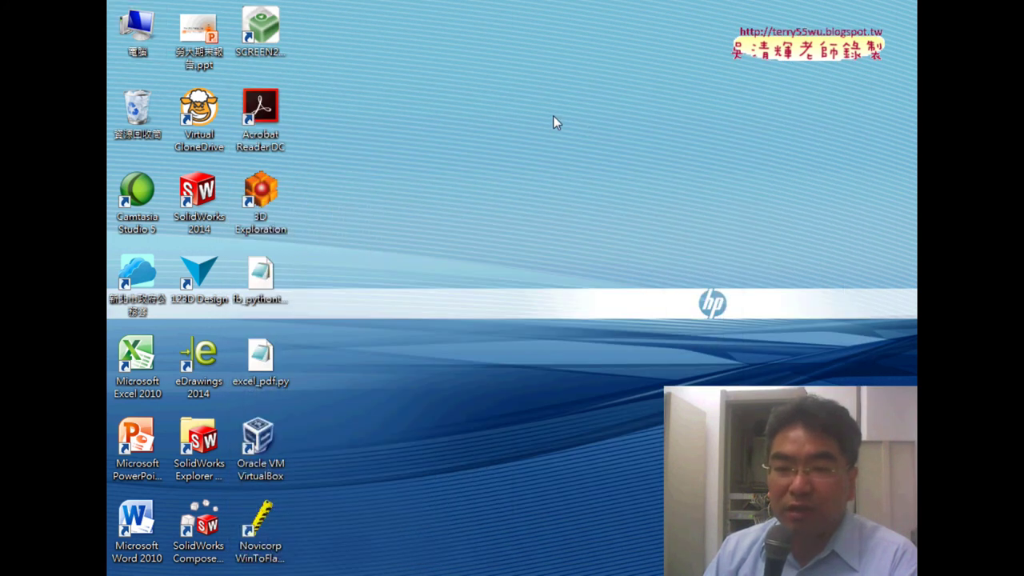